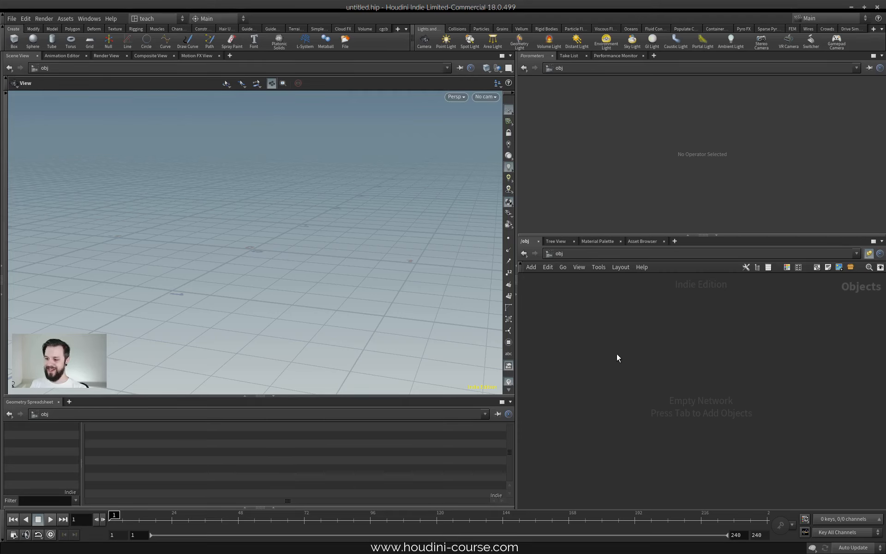
pyautogui.press('Tab')
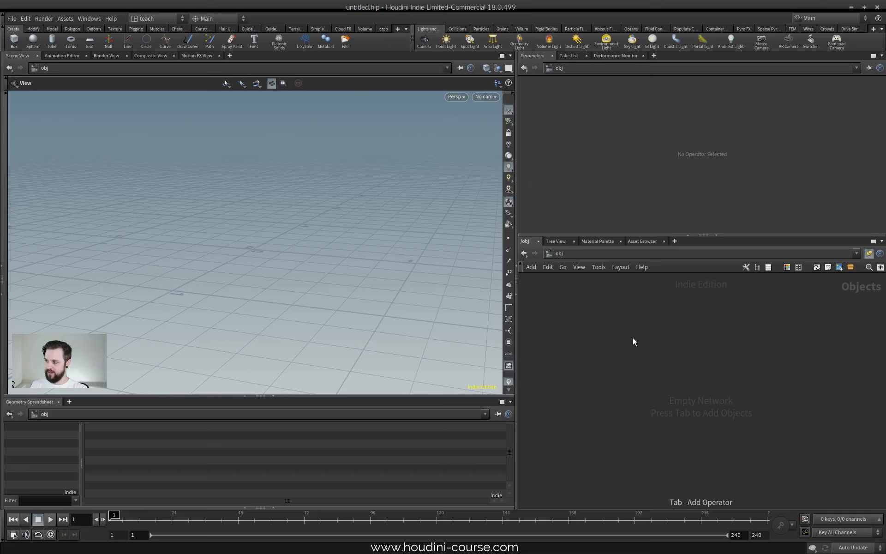
pyautogui.write('dopnet')
pyautogui.press('Return')
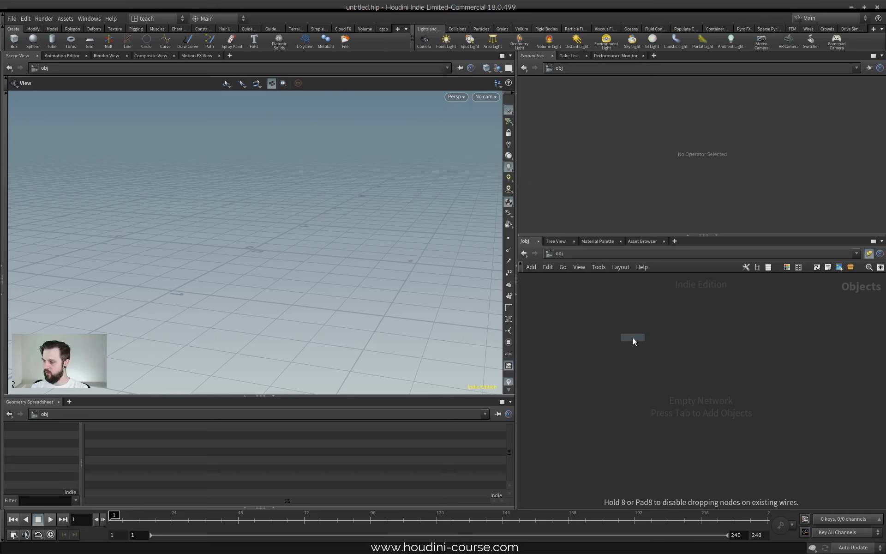
pyautogui.click(665, 344)
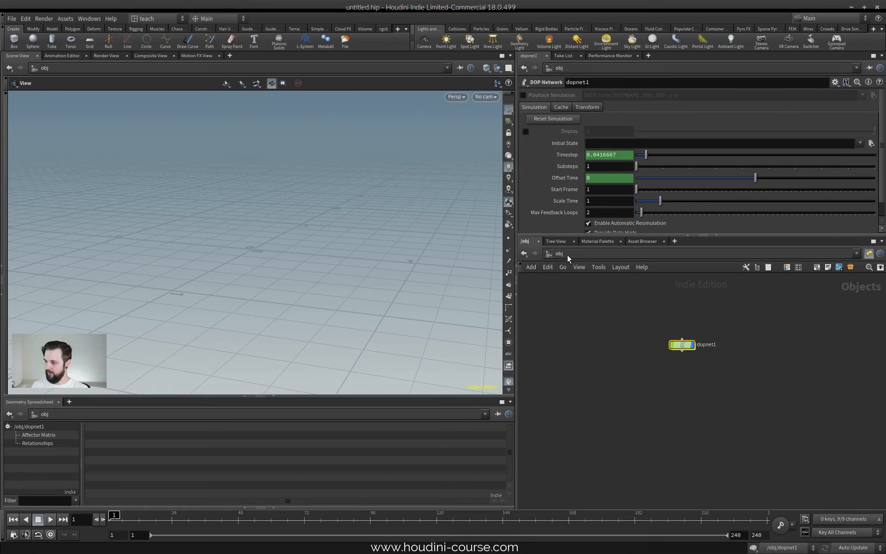
pyautogui.moveTo(676, 350); pyautogui.dragTo(656, 371)
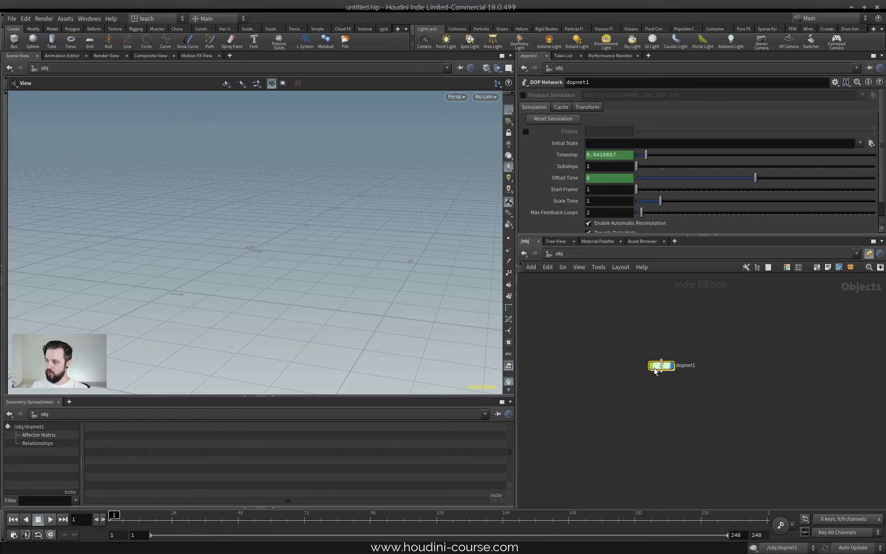
pyautogui.doubleClick(663, 365)
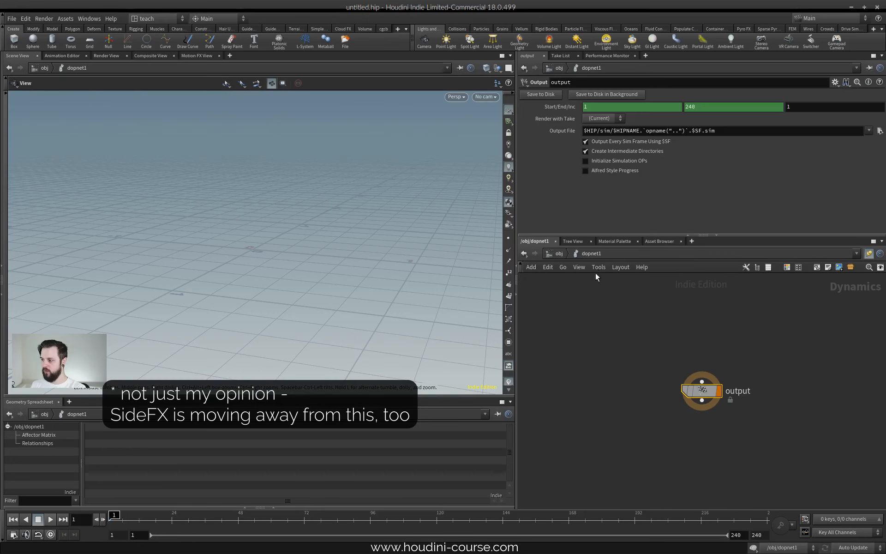
pyautogui.click(556, 255)
pyautogui.press('Delete')
# Add a Geometry object to the empty object-level network.
pyautogui.press('Tab')
pyautogui.write('geo')
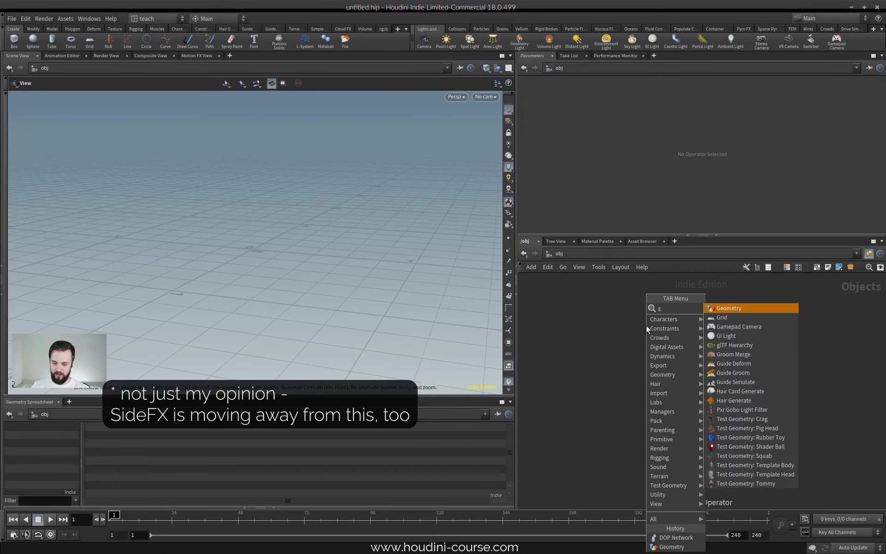
pyautogui.press('Return')
pyautogui.click(670, 354)
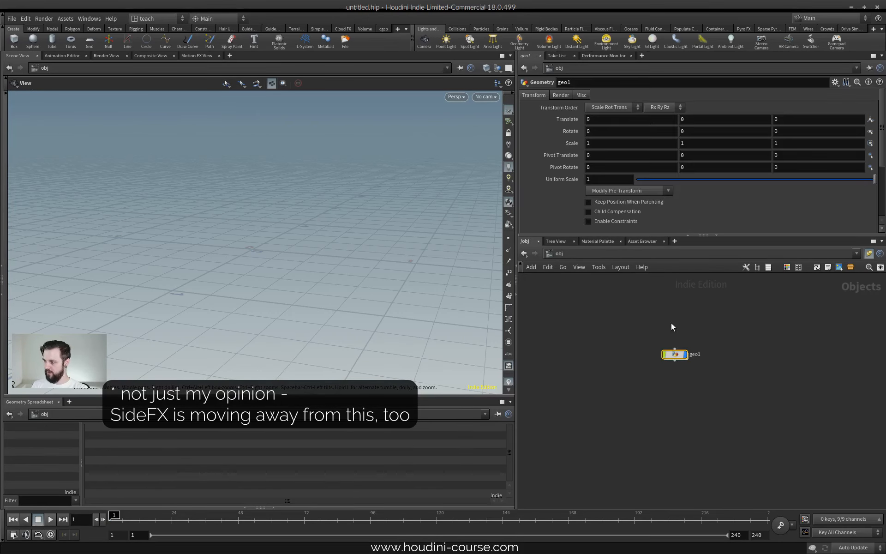
# Go inside the geometry object and place a DOP Network node.
pyautogui.doubleClick(673, 354)
pyautogui.press('Tab')
pyautogui.write('dopnet')
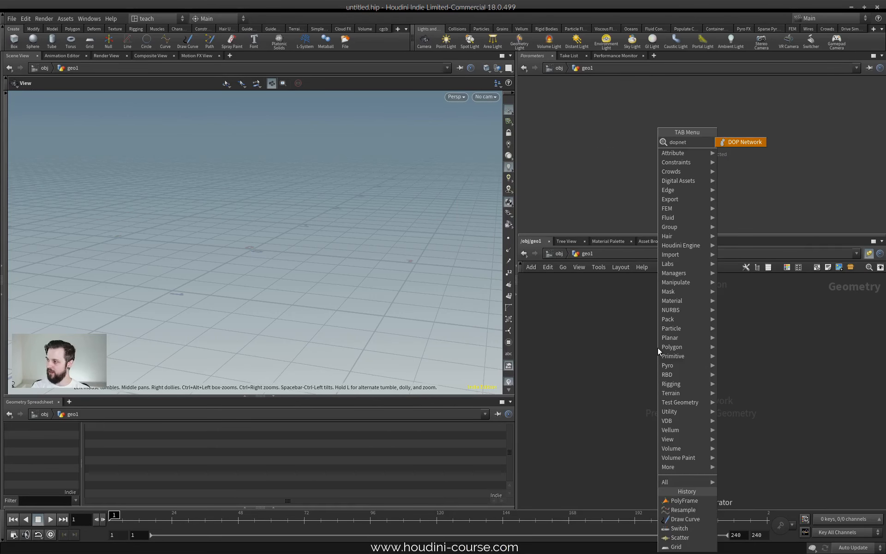
pyautogui.press('Return')
pyautogui.click(656, 350)
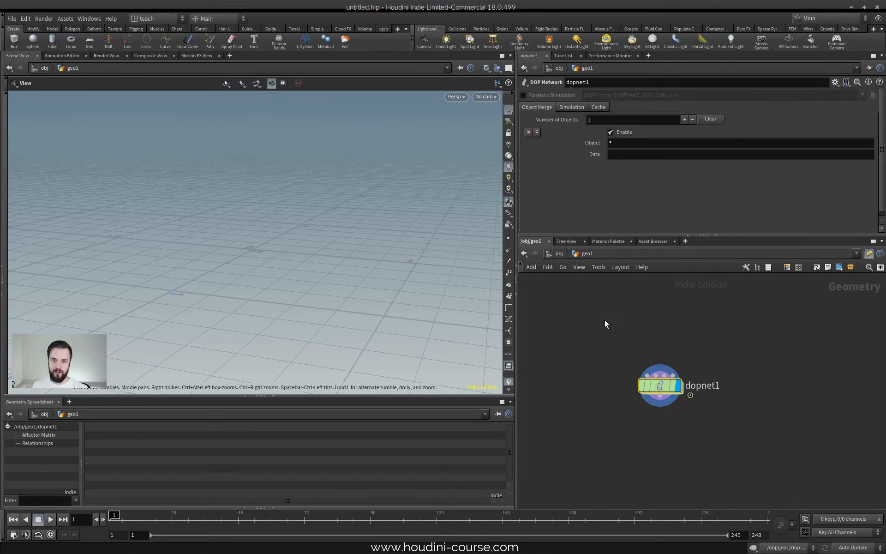
pyautogui.scroll(-3, 660, 330)
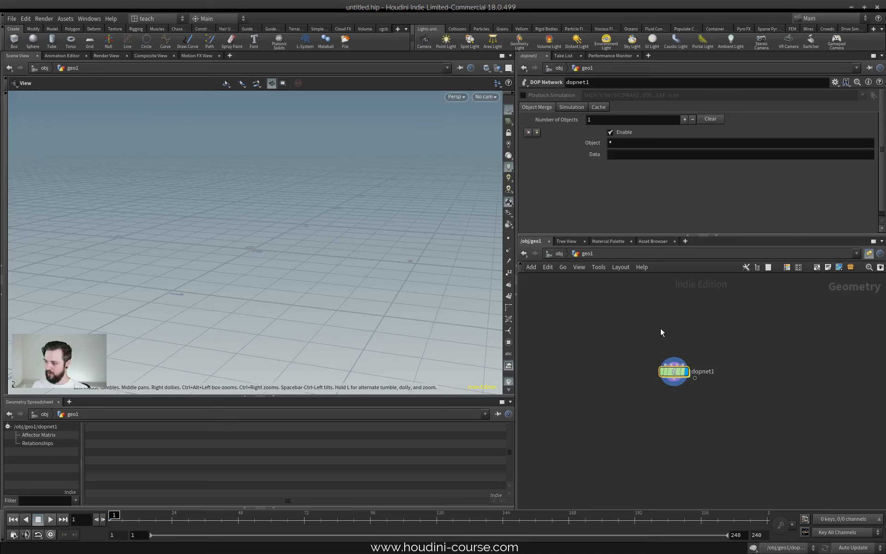
pyautogui.moveTo(678, 335); pyautogui.dragTo(639, 336, button='middle')
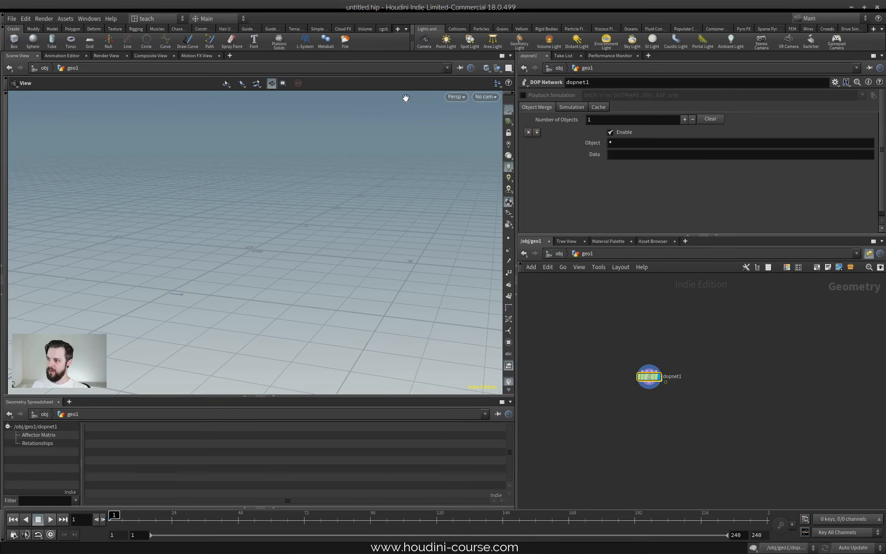
pyautogui.click(552, 253)
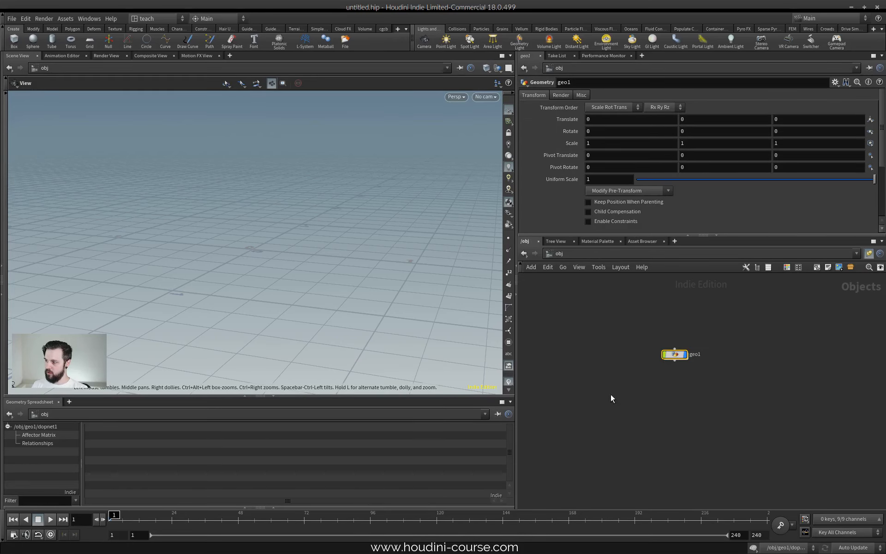
pyautogui.doubleClick(675, 356)
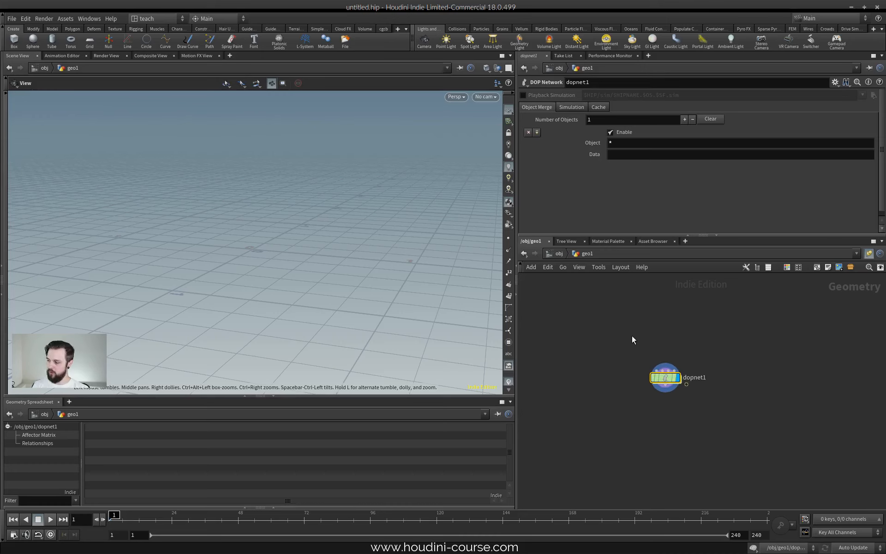
pyautogui.scroll(1, 633, 336)
pyautogui.moveTo(649, 347); pyautogui.dragTo(687, 342, button='middle')
pyautogui.scroll(-1, 647, 340)
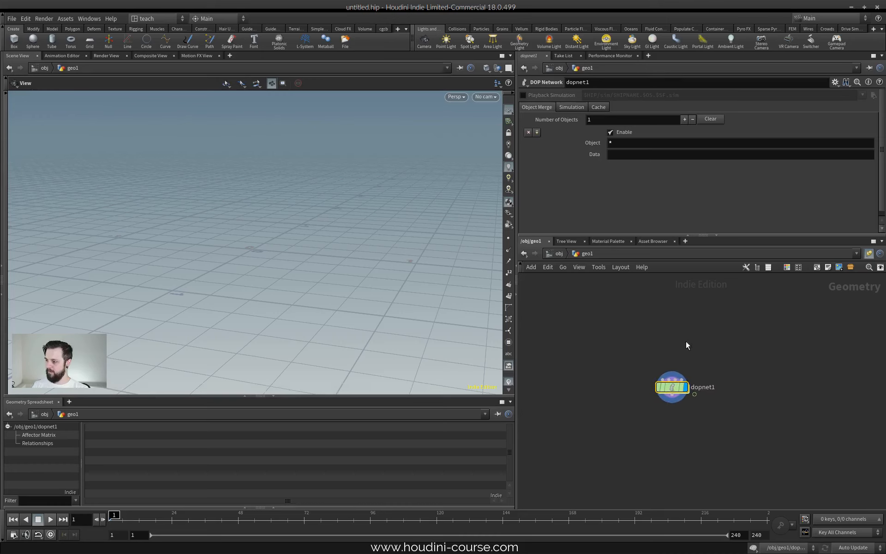
pyautogui.scroll(2, 667, 347)
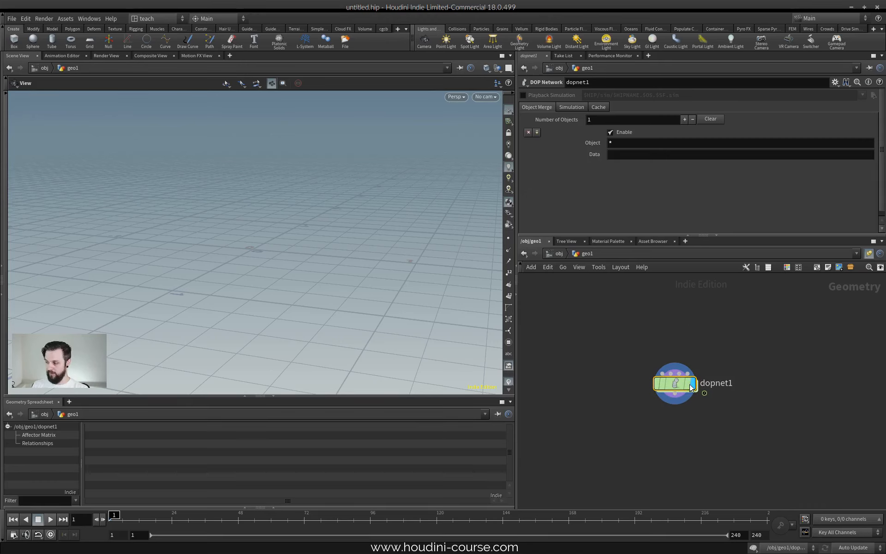
pyautogui.moveTo(658, 411)
pyautogui.moveTo(658, 411); pyautogui.dragTo(668, 372)
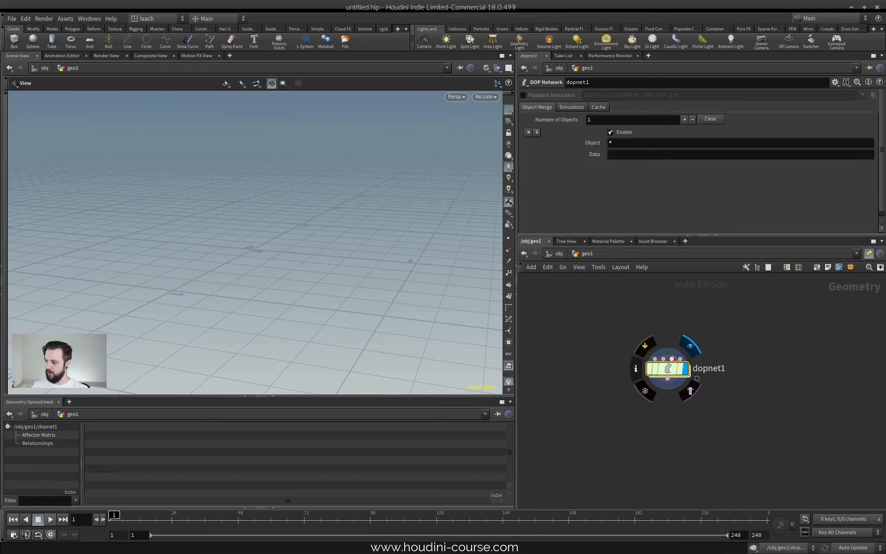
pyautogui.moveTo(669, 373)
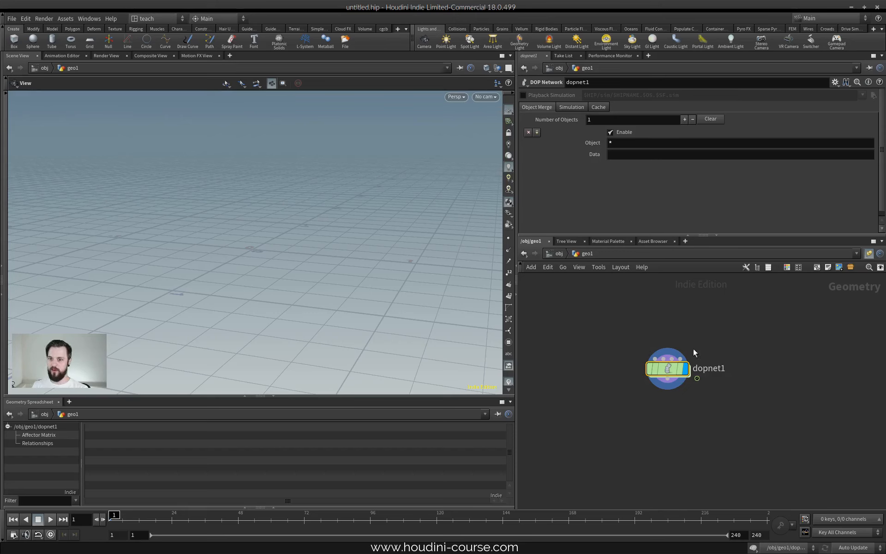
pyautogui.moveTo(668, 369)
pyautogui.mouseDown()
pyautogui.moveTo(718, 349)
pyautogui.moveTo(680, 364)
pyautogui.mouseUp()
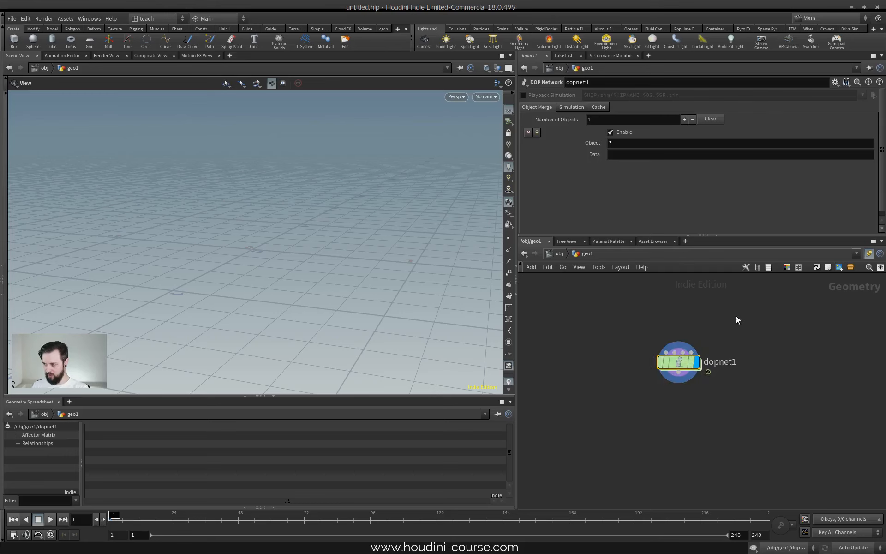
# Add a Sphere node above the DOP network and connect it to the network's first input.
pyautogui.moveTo(736, 316); pyautogui.dragTo(718, 374, button='middle')
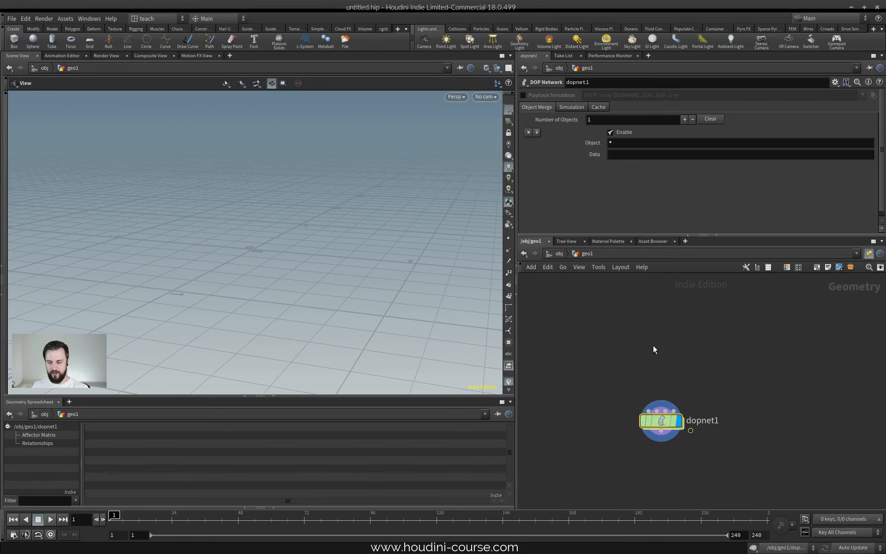
pyautogui.click(653, 345)
pyautogui.press('Tab')
pyautogui.write('sol')
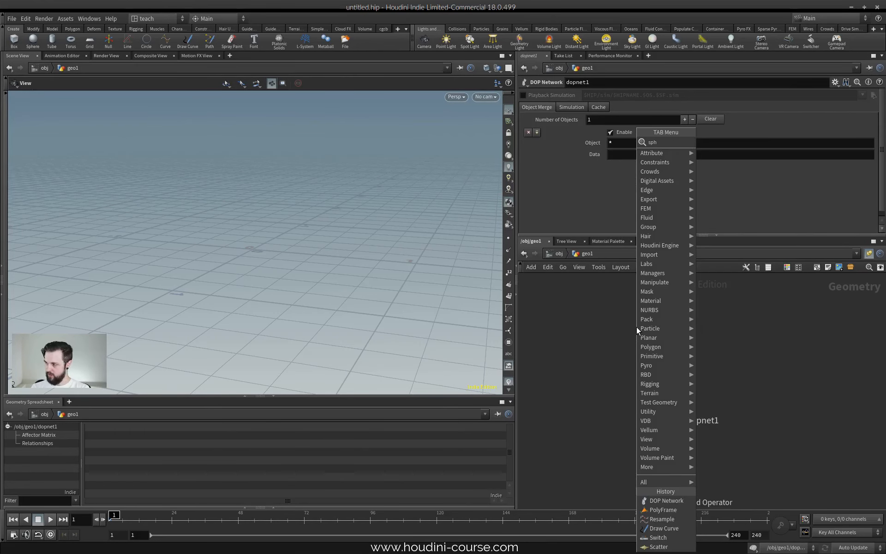
pyautogui.press('Return')
pyautogui.click(659, 379)
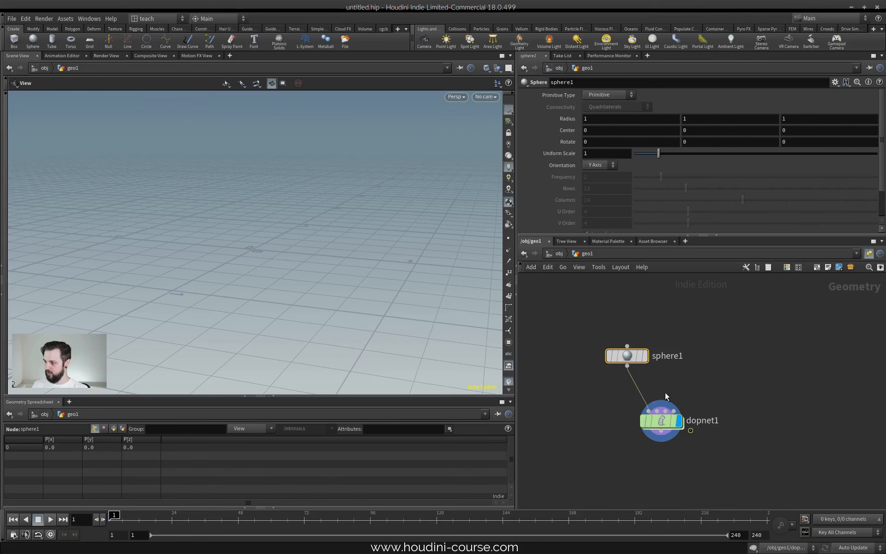
pyautogui.click(688, 411)
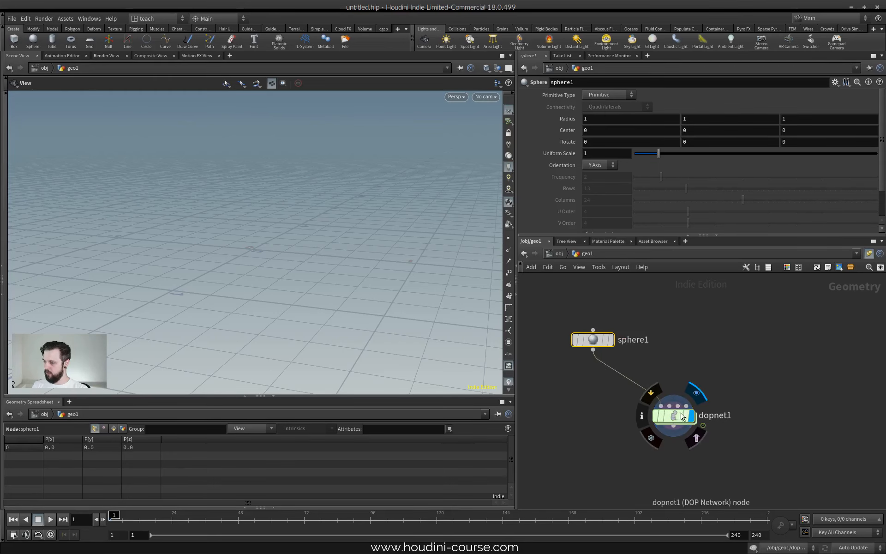
# Go inside the DOP network and place a POP Solver above the output node.
pyautogui.doubleClick(690, 410)
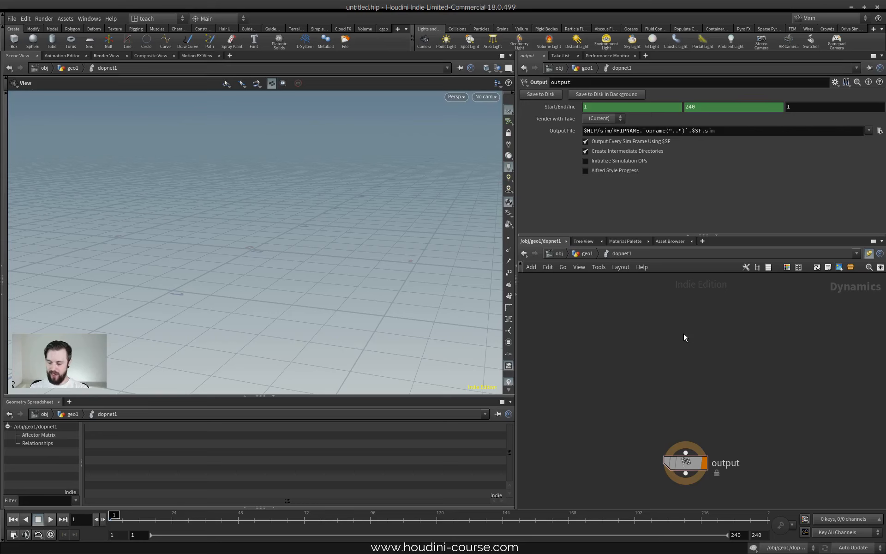
pyautogui.press('Tab')
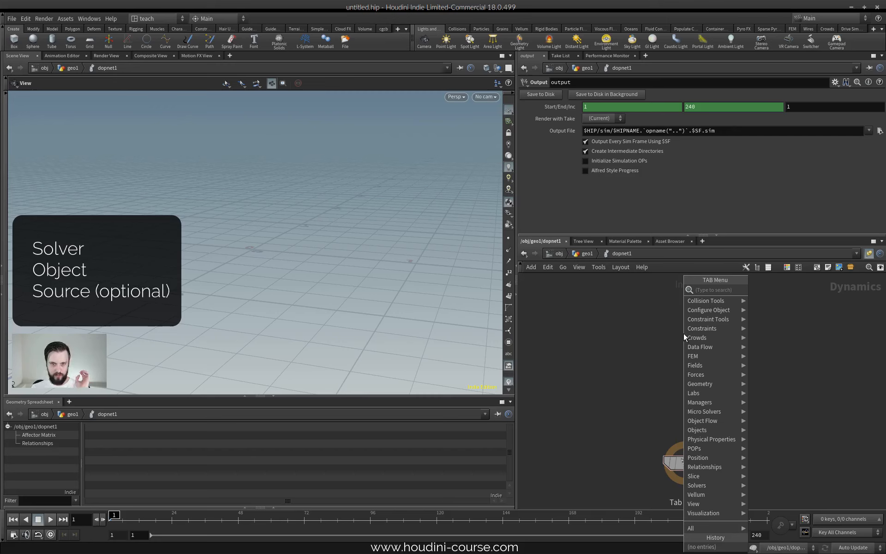
pyautogui.press('Escape')
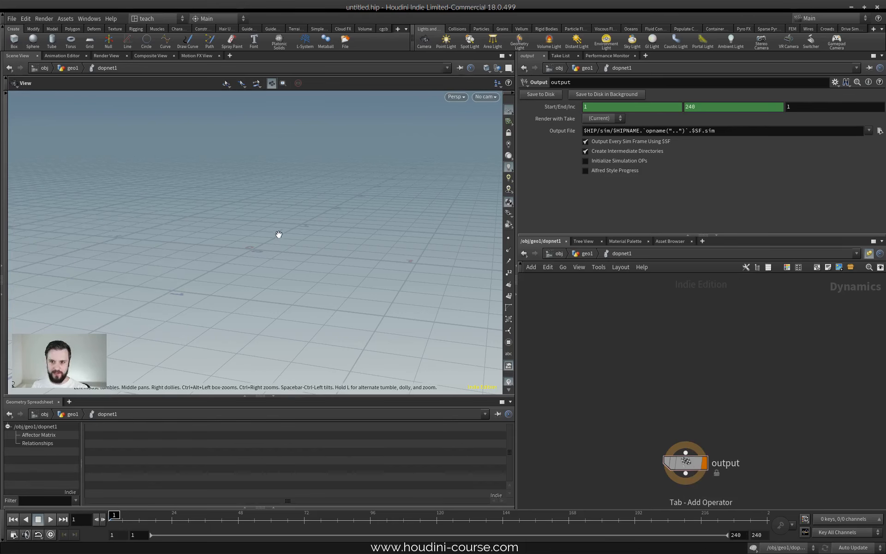
pyautogui.press('Tab')
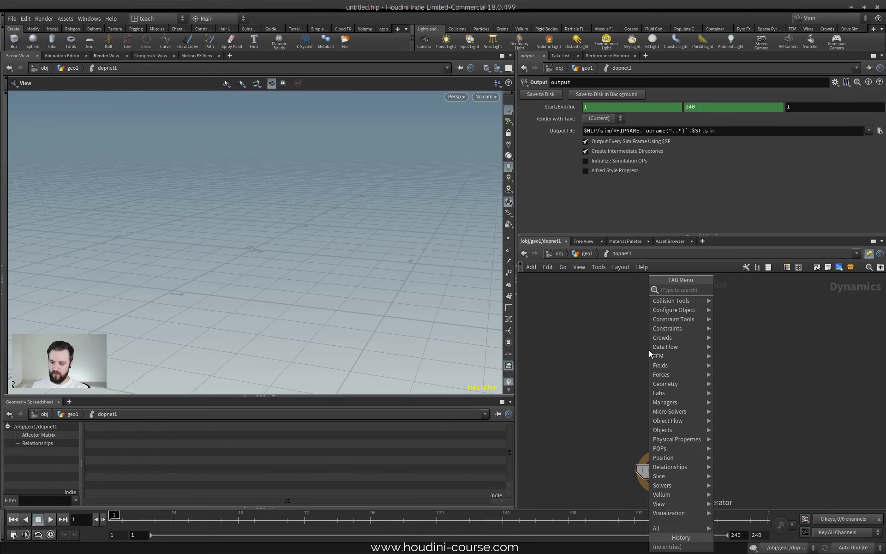
pyautogui.write('pop')
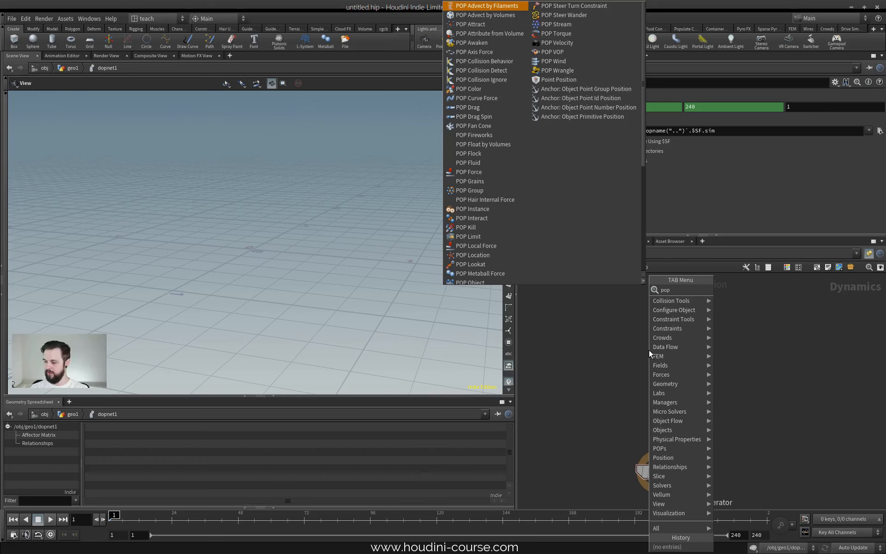
pyautogui.write(' solver')
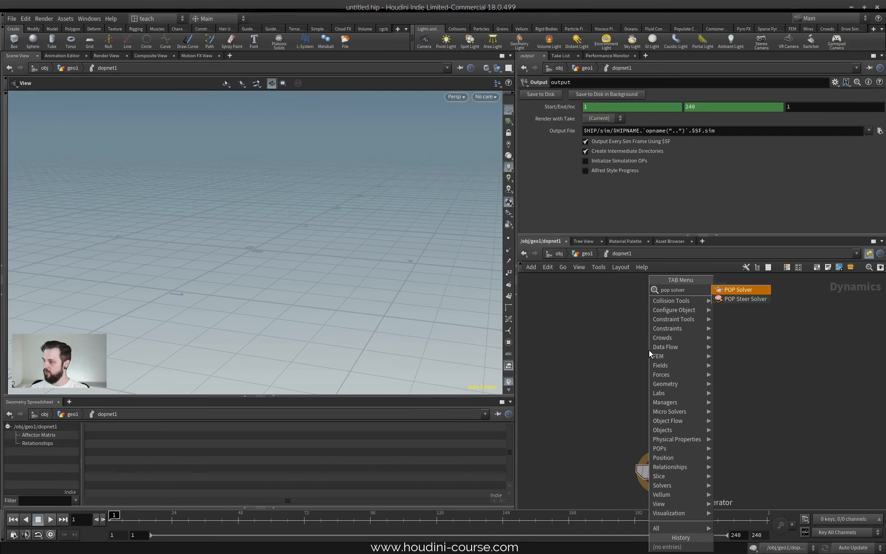
pyautogui.press('Return')
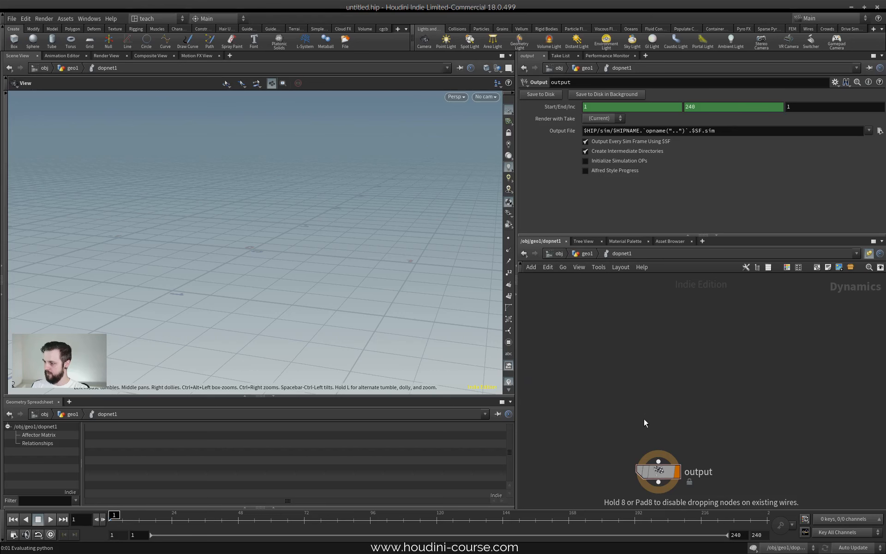
pyautogui.click(645, 420)
# Add a POP Object node above and to the left of the POP solver.
pyautogui.press('Tab')
pyautogui.write('pop o')
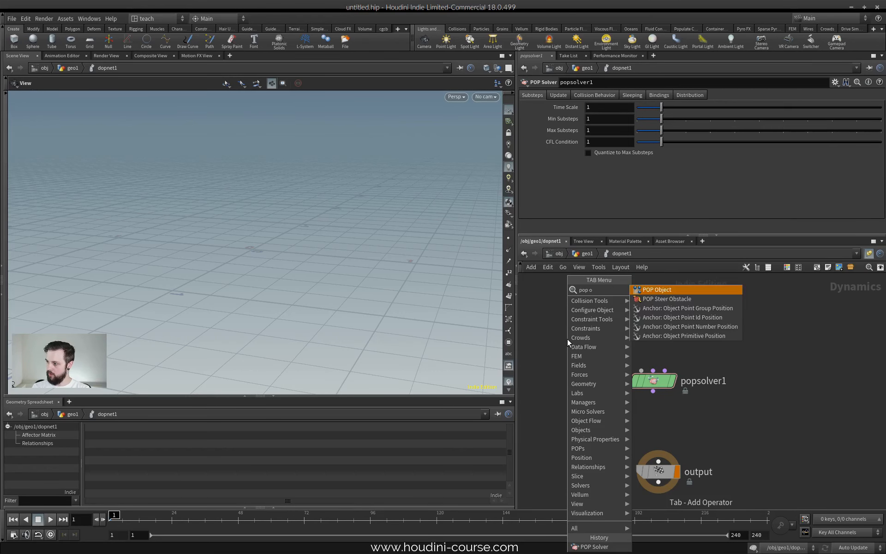
pyautogui.press('Return')
pyautogui.click(577, 326)
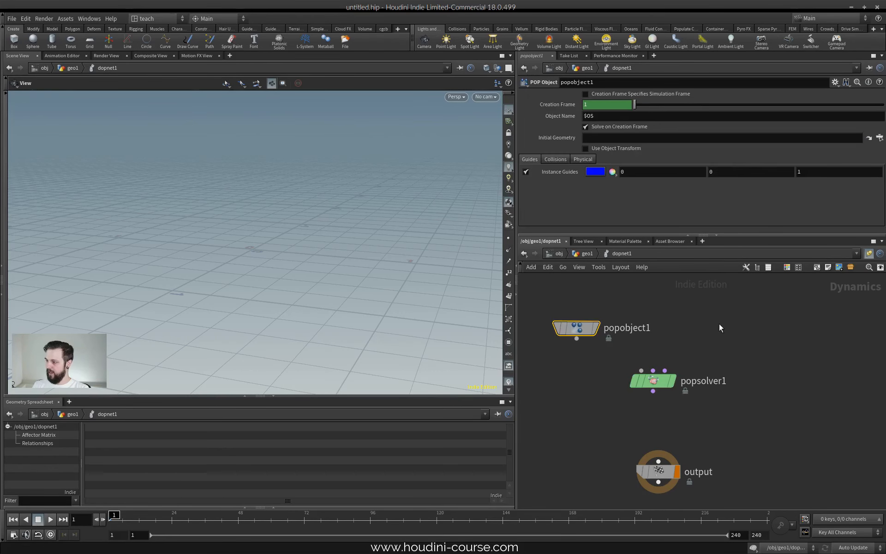
# Add a POP Source node above and to the right of the POP solver.
pyautogui.press('Tab')
pyautogui.write('pop so')
pyautogui.press('Return')
pyautogui.click(739, 323)
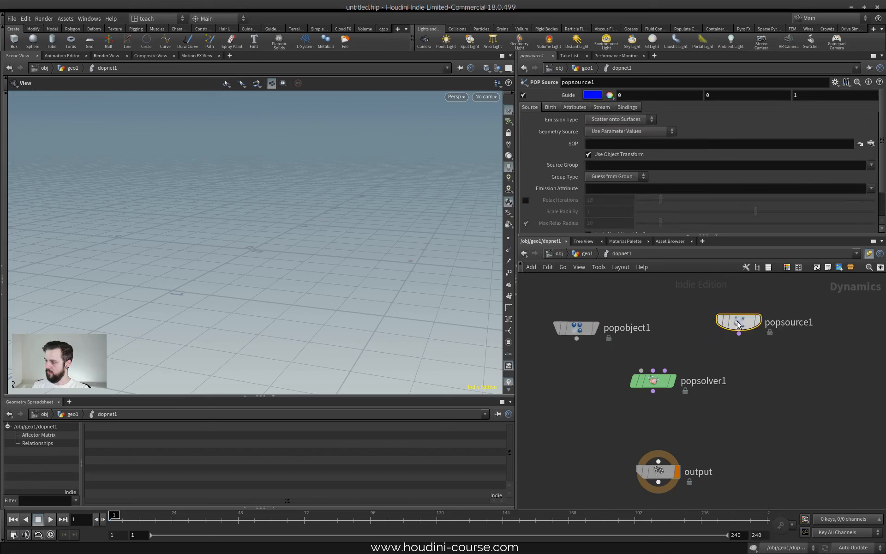
# Wire the POP object into the POP solver's first input and the solver's output into the output node.
pyautogui.moveTo(606, 370); pyautogui.dragTo(637, 374, button='middle')
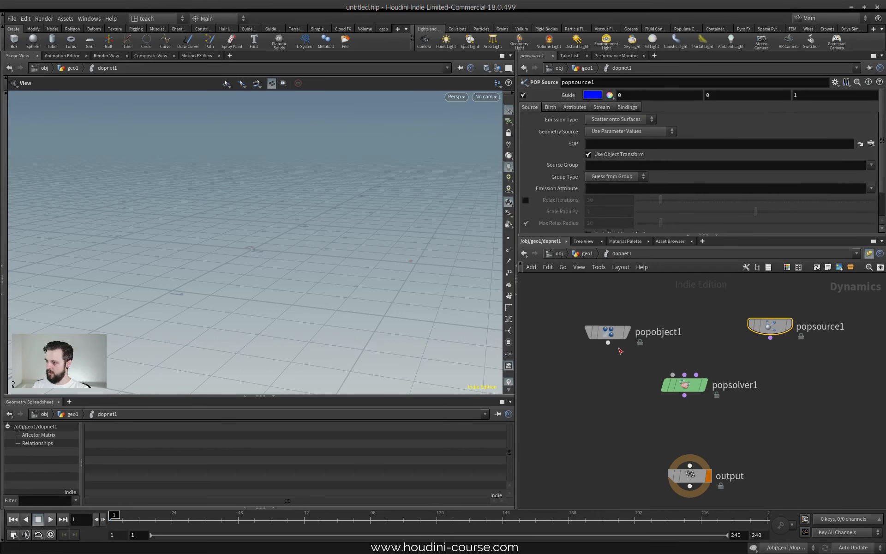
pyautogui.click(608, 342)
pyautogui.click(668, 384)
pyautogui.moveTo(609, 333); pyautogui.dragTo(603, 327)
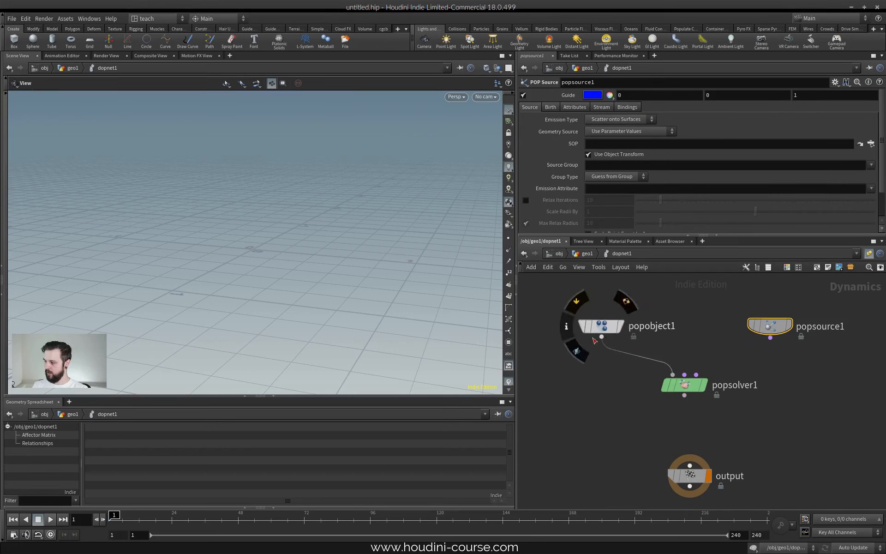
pyautogui.click(685, 395)
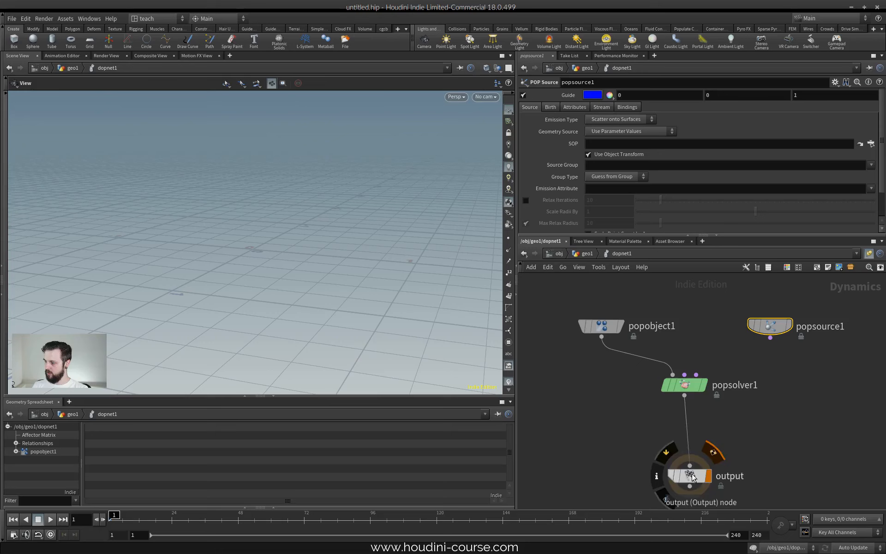
# Align the output node under the POP solver and wire the POP source into the solver's third input.
pyautogui.click(690, 466)
pyautogui.moveTo(694, 477); pyautogui.dragTo(689, 481)
pyautogui.click(696, 375)
pyautogui.click(771, 338)
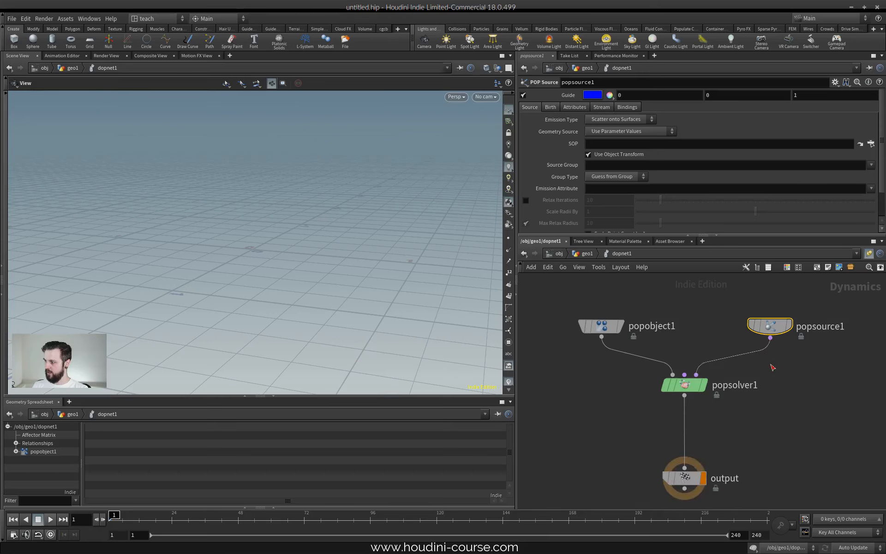
pyautogui.scroll(-2, 784, 366)
pyautogui.scroll(2, 762, 371)
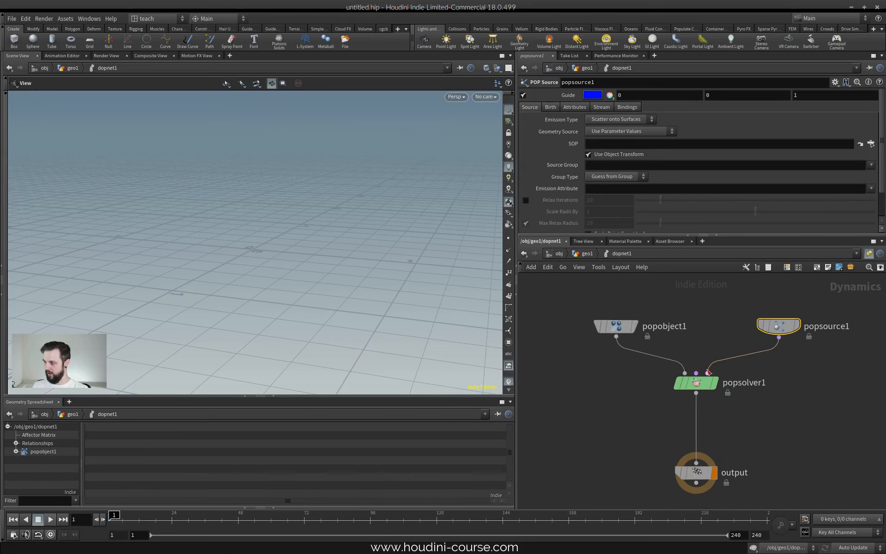
# Space out the upper nodes, moving the POP object further left and the POP source higher above the solver.
pyautogui.scroll(-1, 763, 374)
pyautogui.moveTo(764, 378); pyautogui.dragTo(731, 397, button='middle')
pyautogui.moveTo(597, 350); pyautogui.dragTo(580, 355)
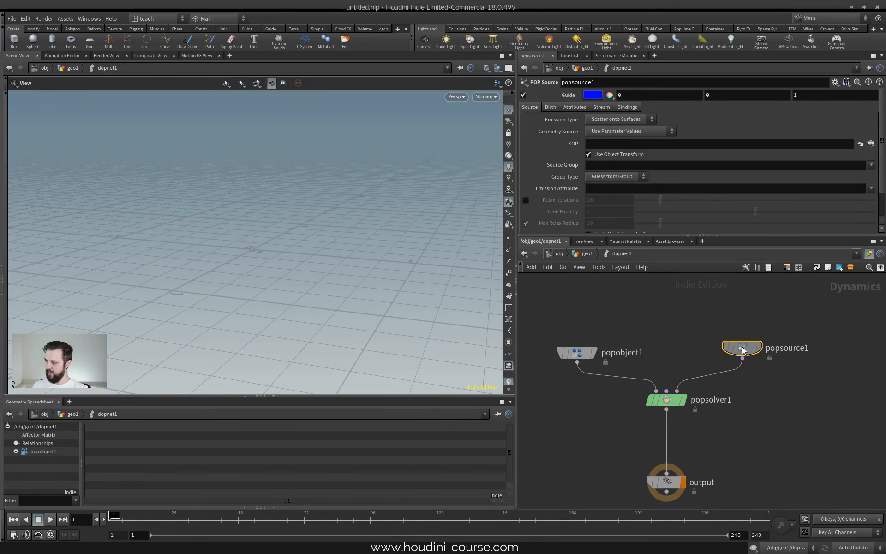
pyautogui.moveTo(744, 352); pyautogui.dragTo(742, 336)
pyautogui.scroll(-3, 683, 346)
pyautogui.moveTo(680, 338); pyautogui.dragTo(623, 343, button='middle')
# Examine the POP object's parameters, and the POP solver's parameters and its input connectors.
pyautogui.click(621, 349)
pyautogui.scroll(2, 652, 353)
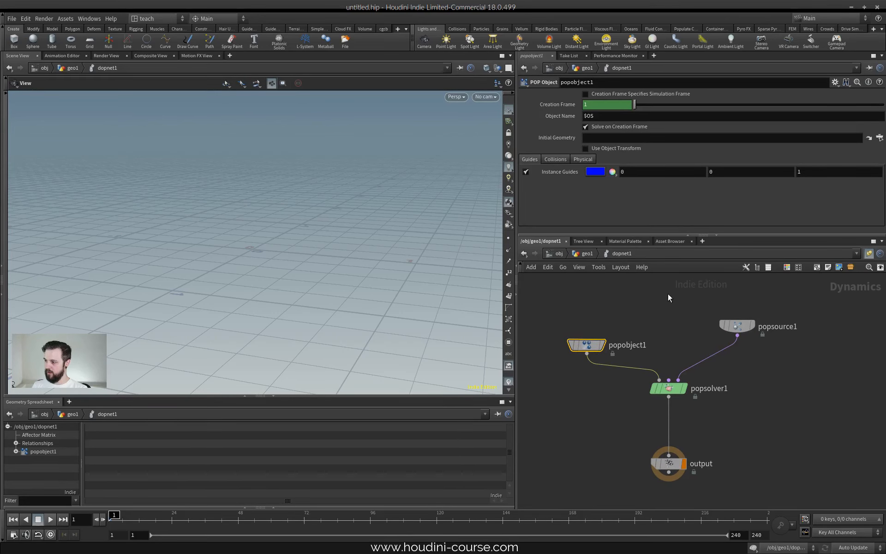
pyautogui.click(669, 388)
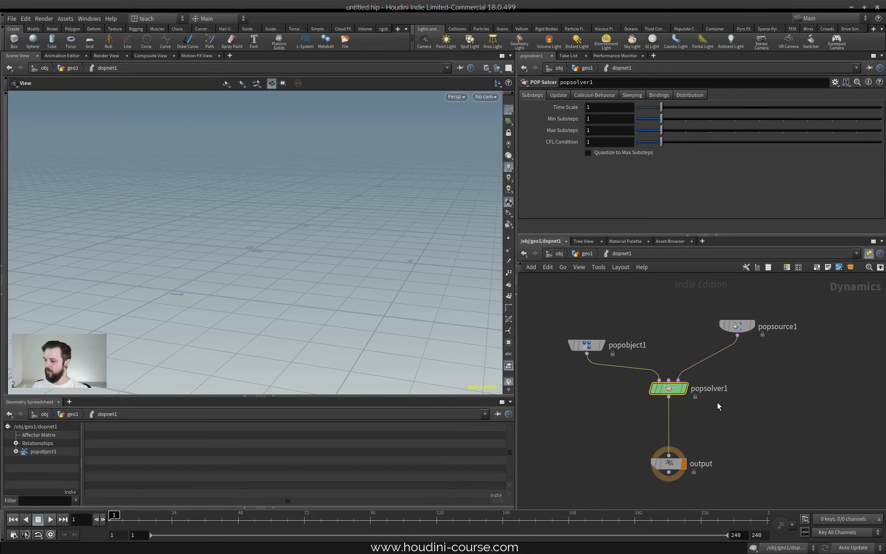
pyautogui.scroll(2, 697, 383)
pyautogui.moveTo(653, 387)
pyautogui.mouseDown()
pyautogui.moveTo(639, 370)
pyautogui.moveTo(653, 385)
pyautogui.mouseUp()
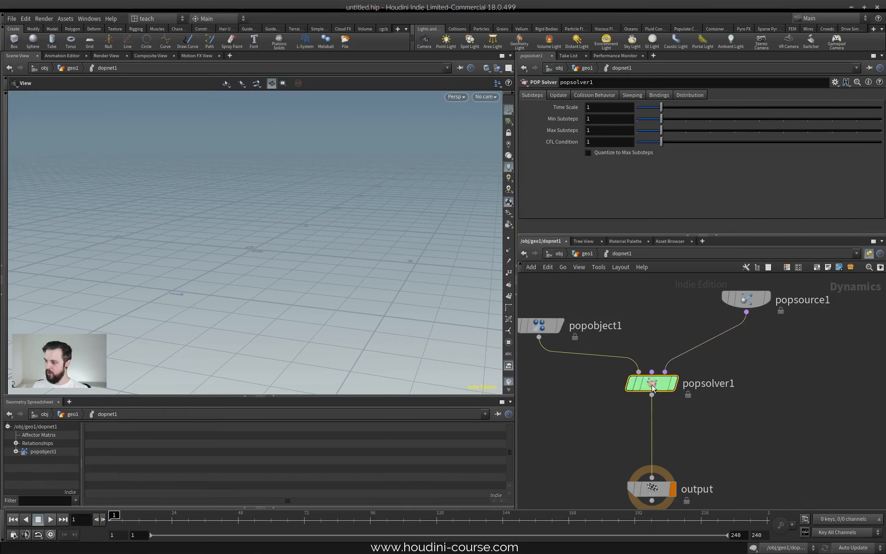
pyautogui.scroll(3, 684, 409)
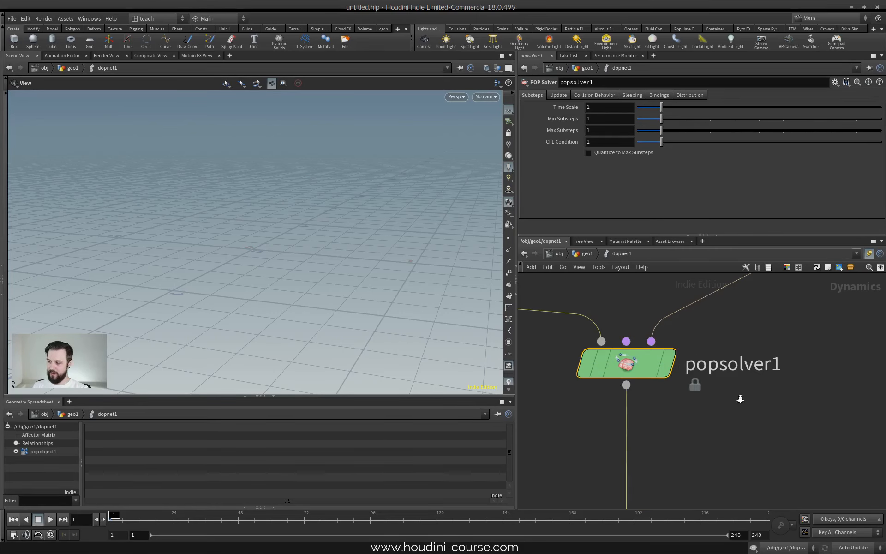
pyautogui.moveTo(668, 365)
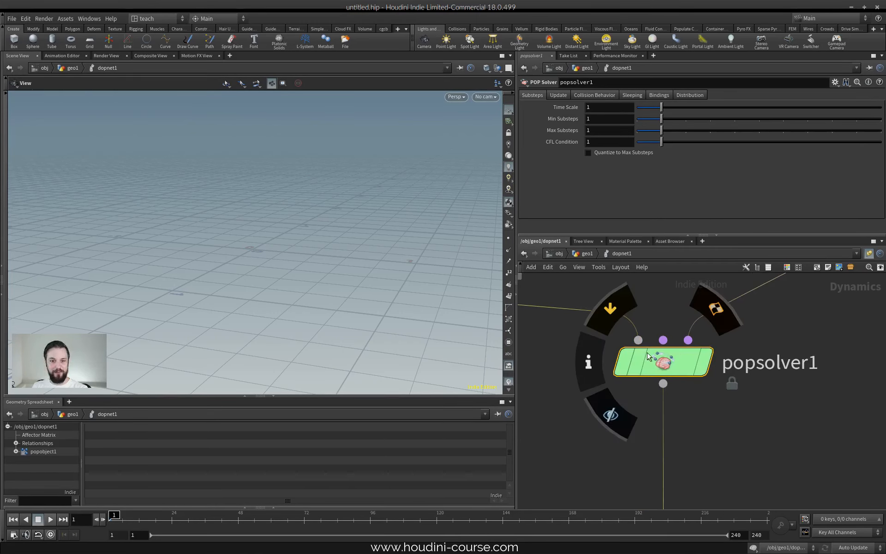
pyautogui.scroll(-3, 716, 396)
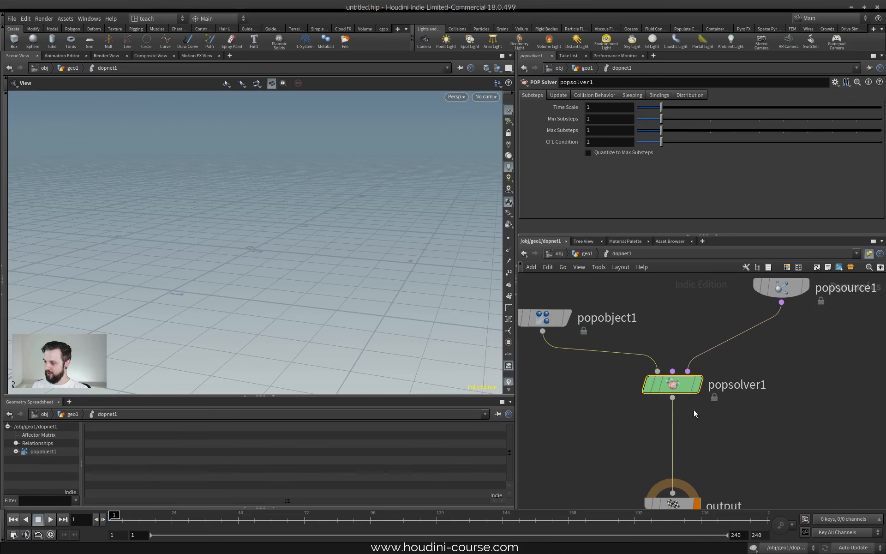
pyautogui.scroll(-3, 751, 373)
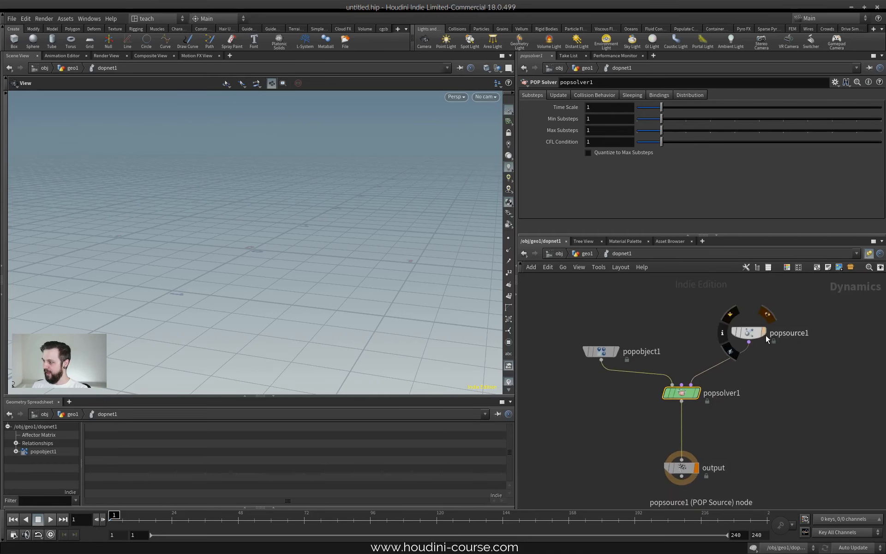
# Move the POP source a little higher and the output node lower to leave space below the POP solver.
pyautogui.click(743, 319)
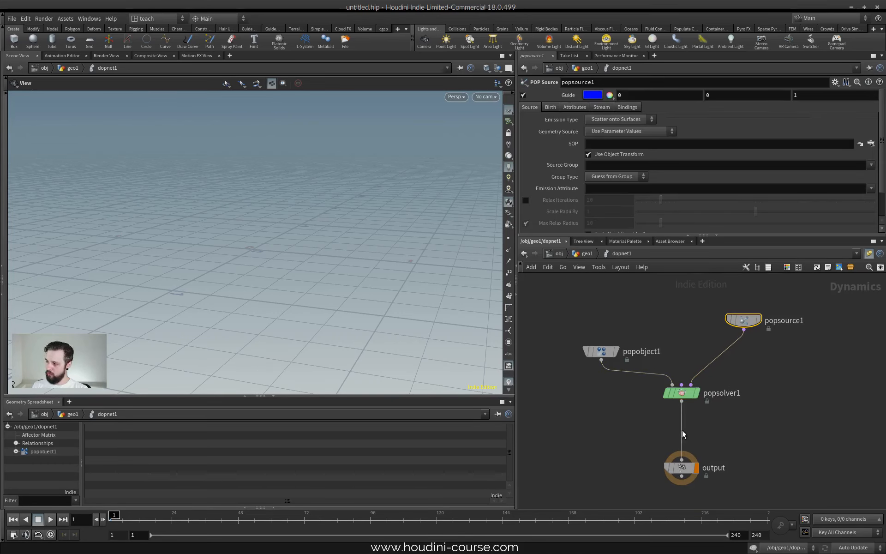
pyautogui.scroll(-2, 683, 430)
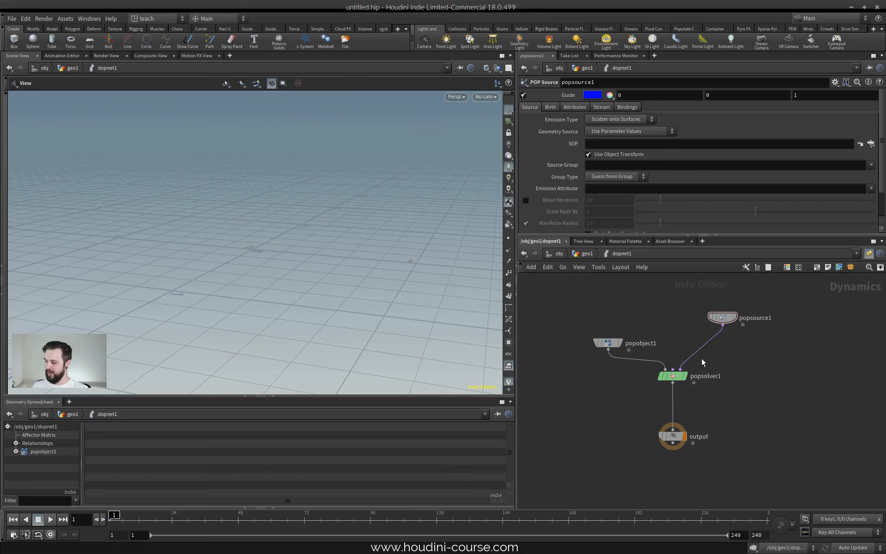
pyautogui.scroll(2, 640, 411)
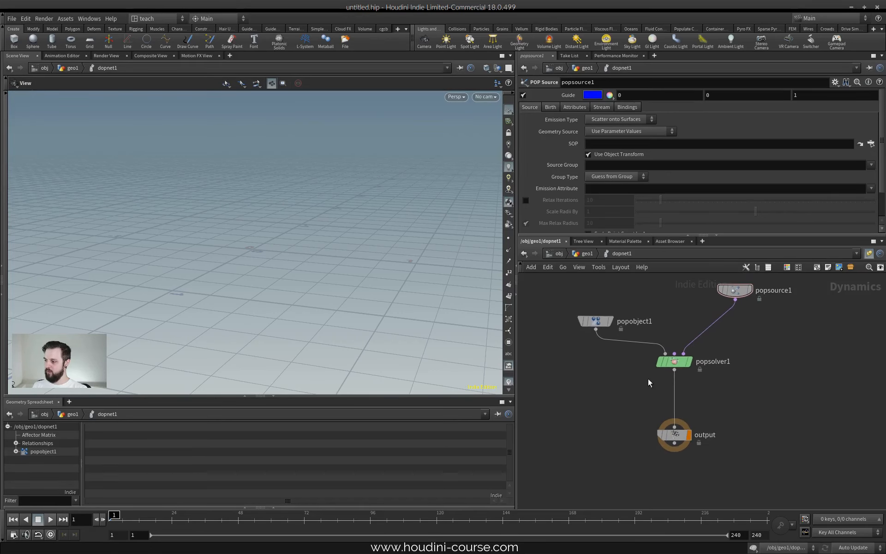
pyautogui.moveTo(649, 379)
pyautogui.mouseDown(button='middle')
pyautogui.moveTo(628, 402)
pyautogui.moveTo(650, 399)
pyautogui.mouseUp(button='middle')
pyautogui.moveTo(664, 439); pyautogui.dragTo(665, 455)
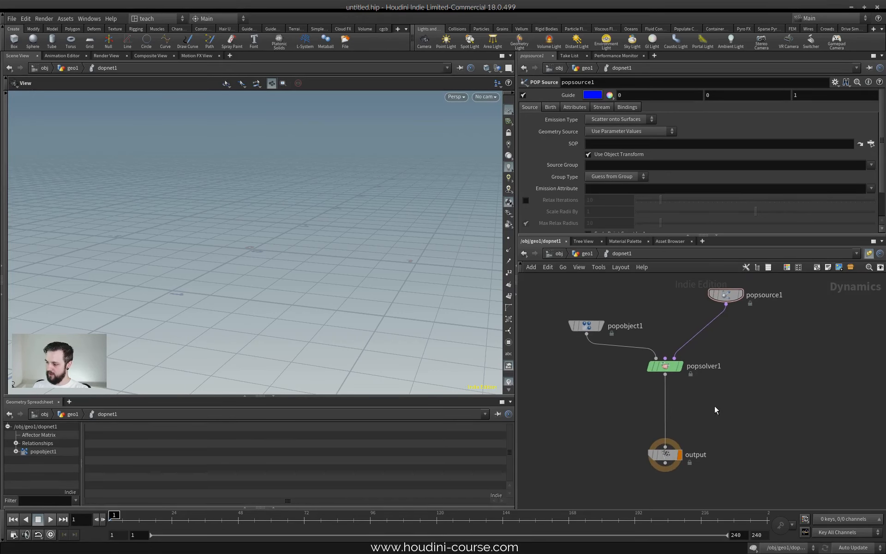
# Adjust the POP object's placement so it sits slightly above and to the left of the POP solver.
pyautogui.scroll(-1, 715, 405)
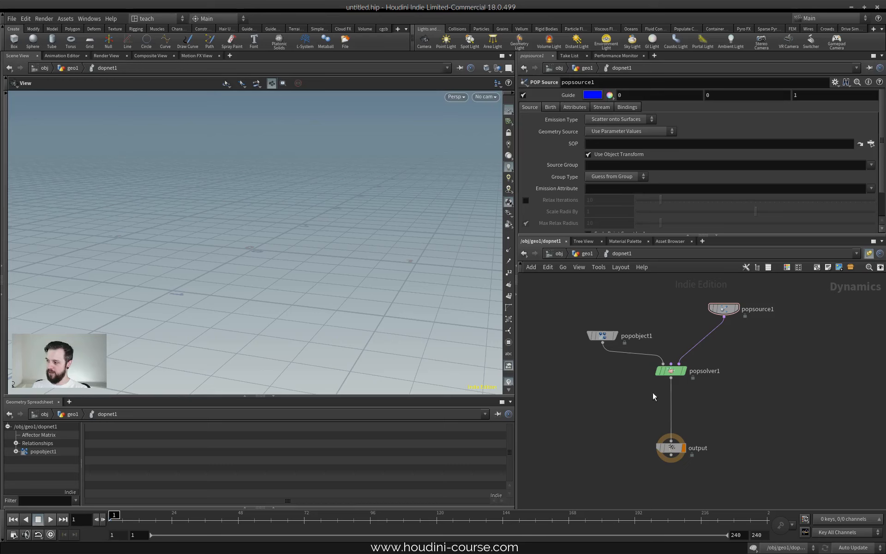
pyautogui.moveTo(625, 367); pyautogui.dragTo(640, 384, button='middle')
pyautogui.scroll(-3, 764, 371)
pyautogui.moveTo(748, 374); pyautogui.dragTo(715, 368, button='middle')
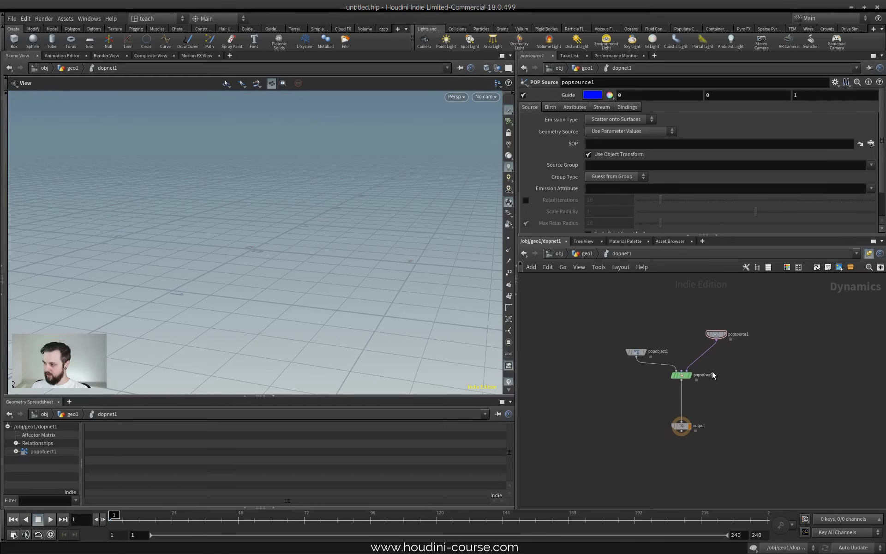
pyautogui.scroll(4, 716, 367)
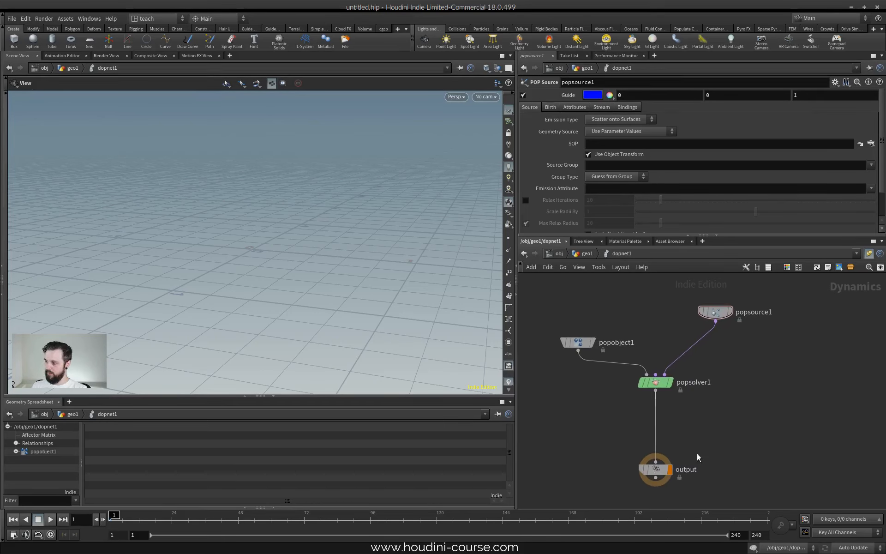
pyautogui.scroll(-1, 738, 352)
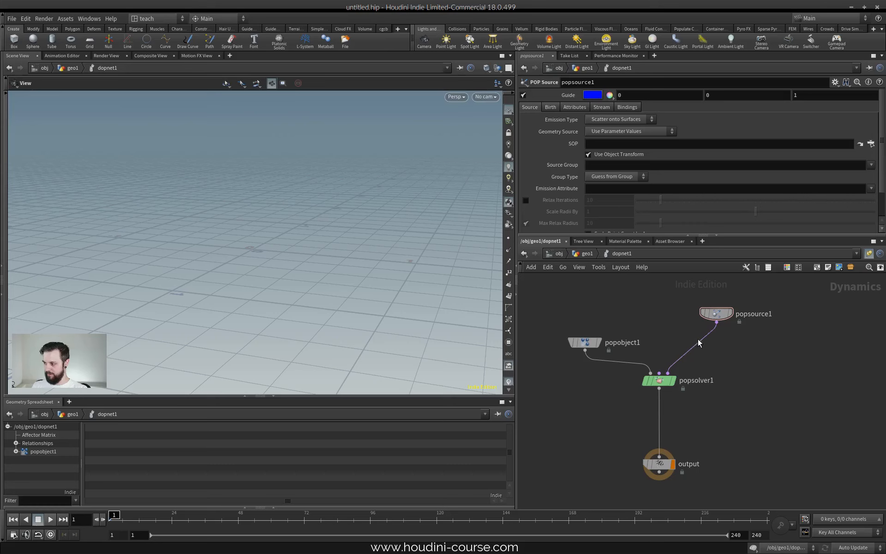
pyautogui.moveTo(584, 342); pyautogui.dragTo(572, 327)
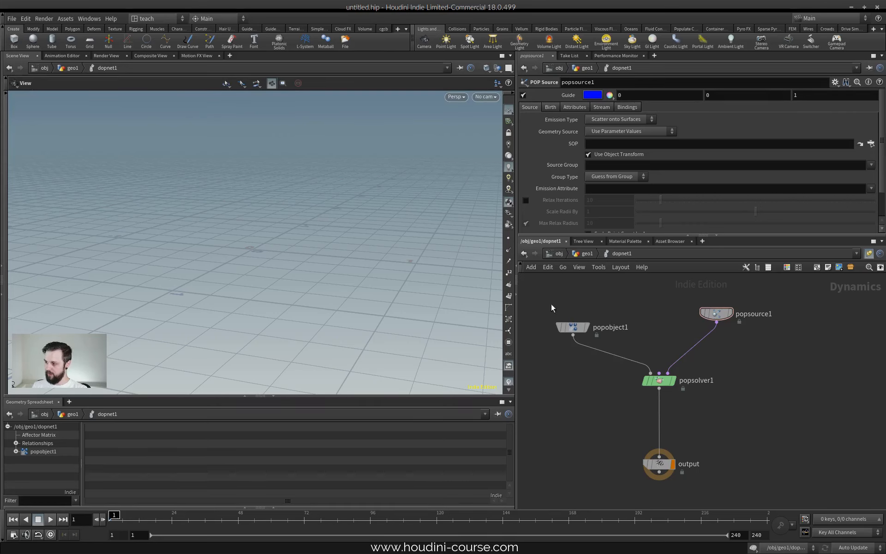
pyautogui.scroll(-1, 716, 392)
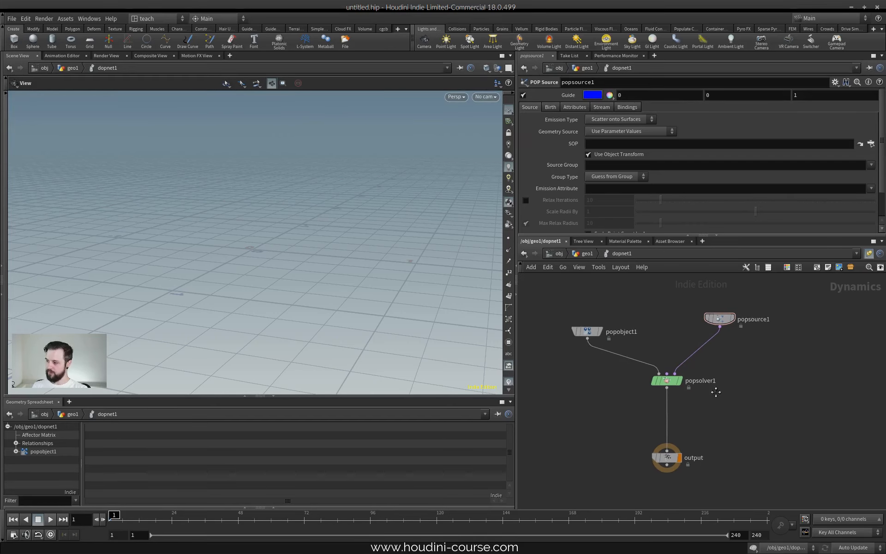
pyautogui.moveTo(716, 392); pyautogui.dragTo(730, 391, button='middle')
pyautogui.moveTo(601, 330); pyautogui.dragTo(601, 348)
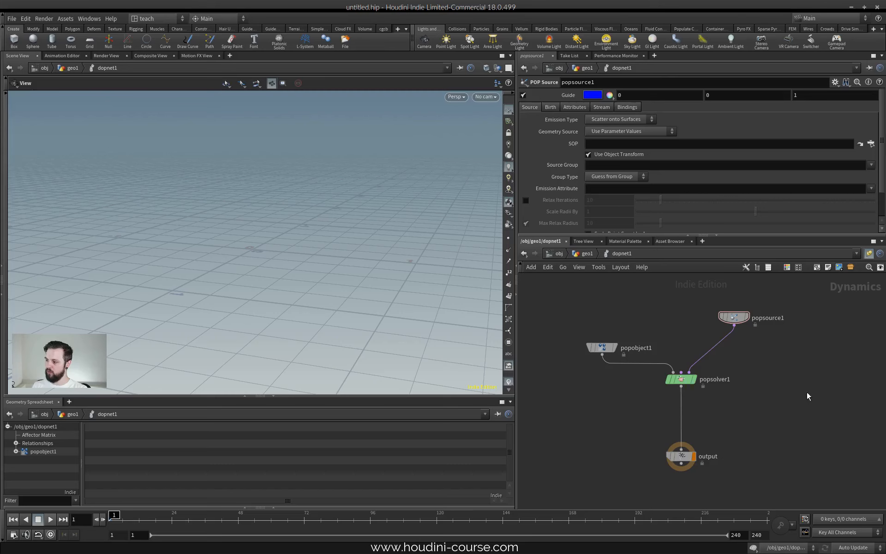
# Insert a Gravity Force node into the wire between the POP solver and the output node.
pyautogui.scroll(-1, 782, 315)
pyautogui.moveTo(760, 353); pyautogui.dragTo(744, 370, button='middle')
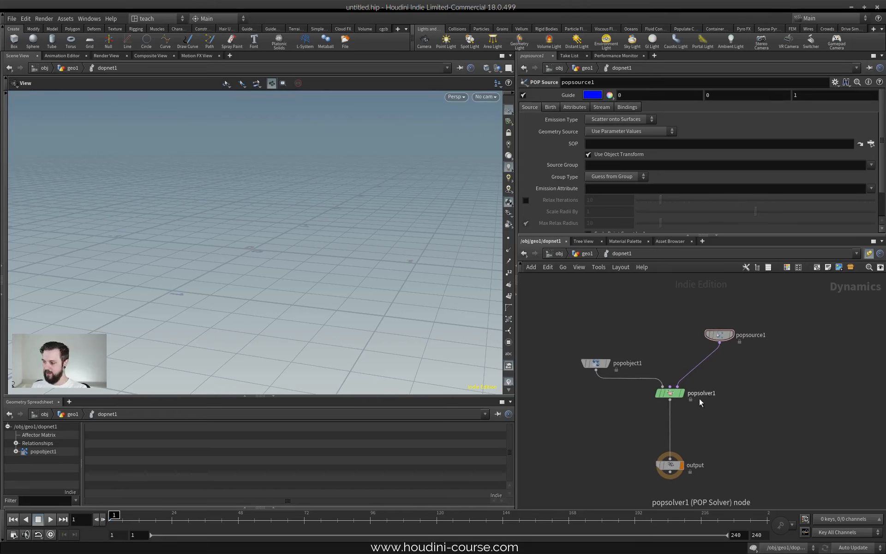
pyautogui.scroll(2, 725, 387)
pyautogui.moveTo(718, 413); pyautogui.dragTo(732, 396, button='middle')
pyautogui.scroll(-1, 732, 396)
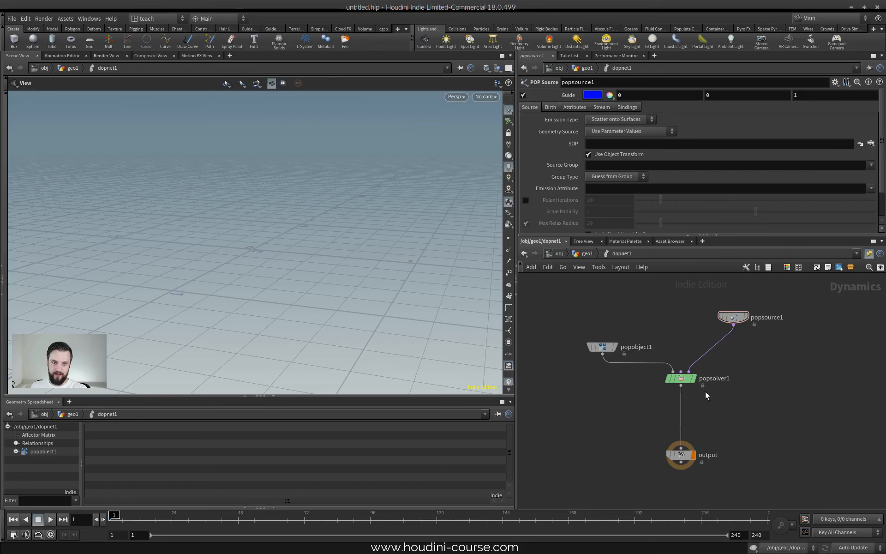
pyautogui.scroll(1, 745, 370)
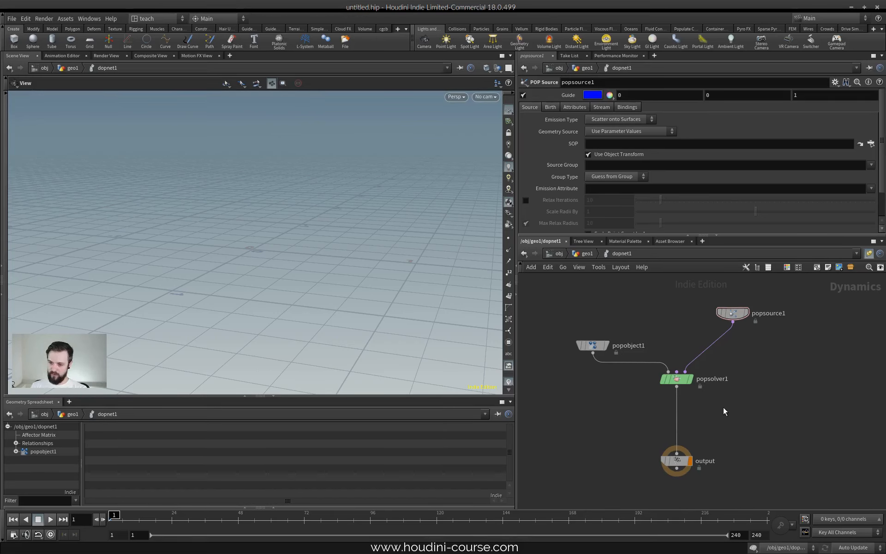
pyautogui.press('Tab')
pyautogui.write('gr')
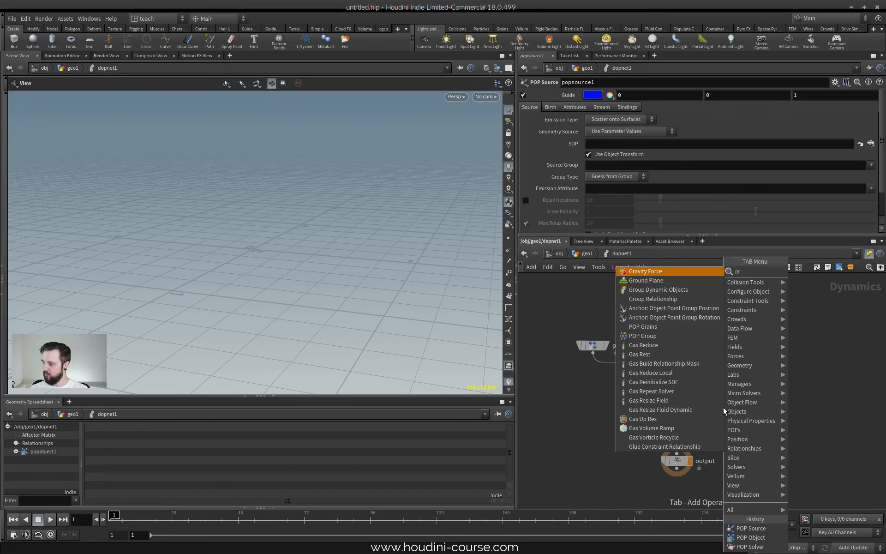
pyautogui.press('Return')
pyautogui.click(678, 419)
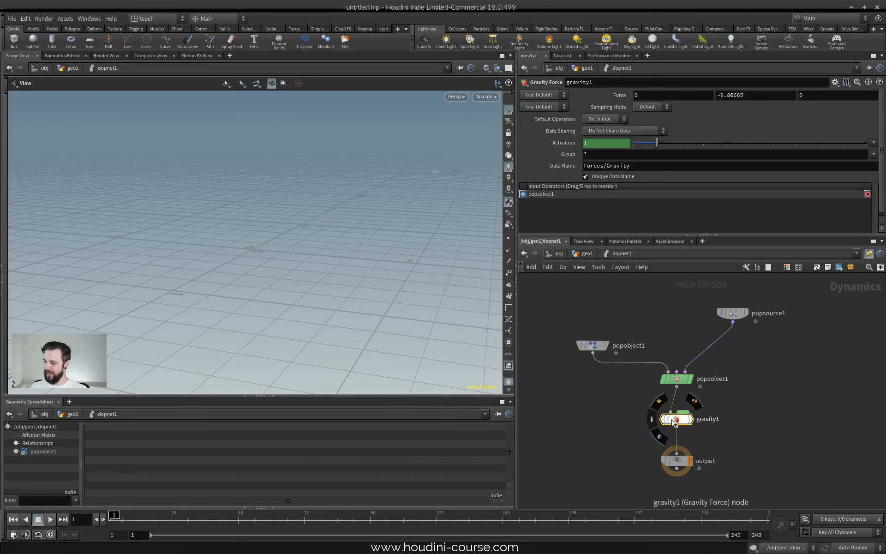
# Select the POP solver and nudge it slightly upward above the gravity node.
pyautogui.scroll(2, 719, 399)
pyautogui.scroll(-1, 756, 364)
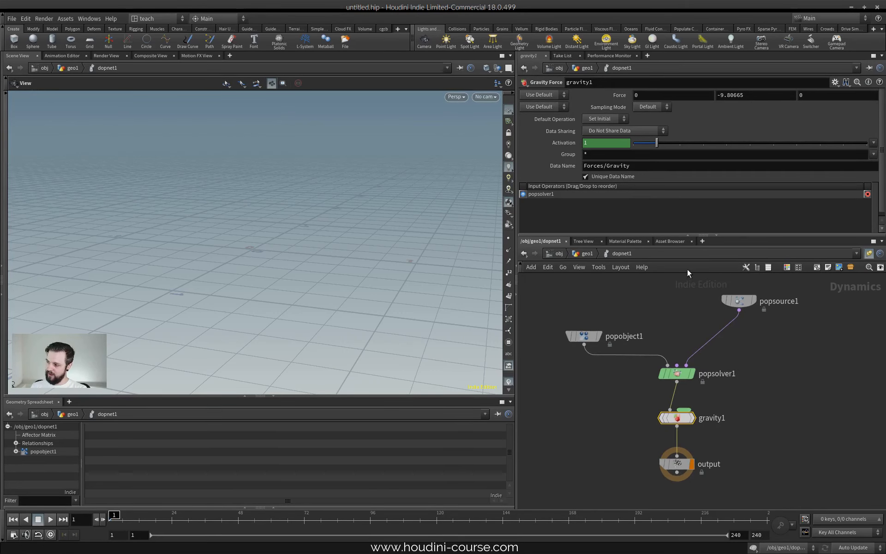
pyautogui.scroll(-2, 735, 402)
pyautogui.scroll(3, 741, 398)
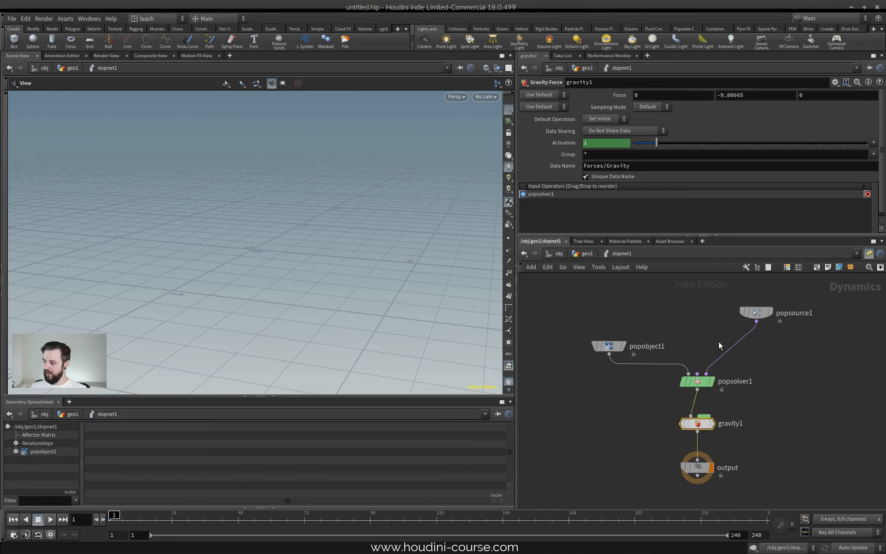
pyautogui.click(696, 381)
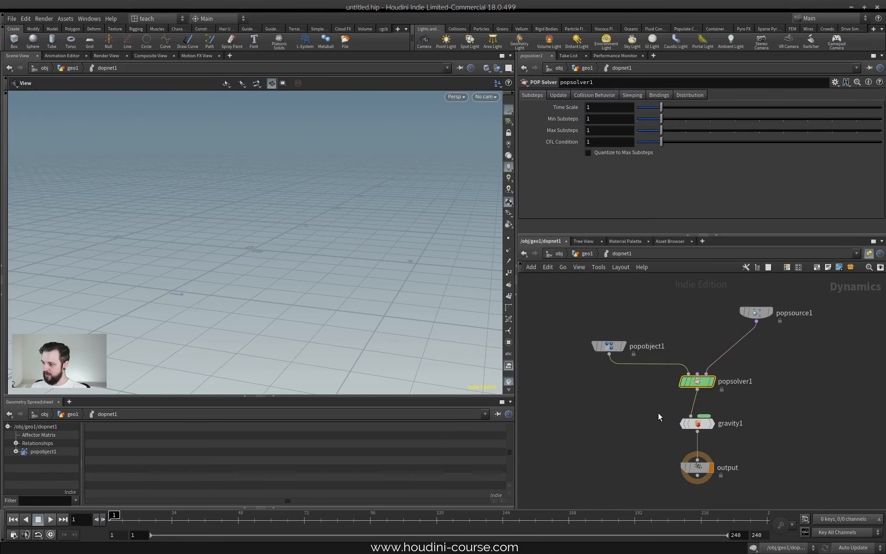
pyautogui.moveTo(695, 382); pyautogui.dragTo(693, 377)
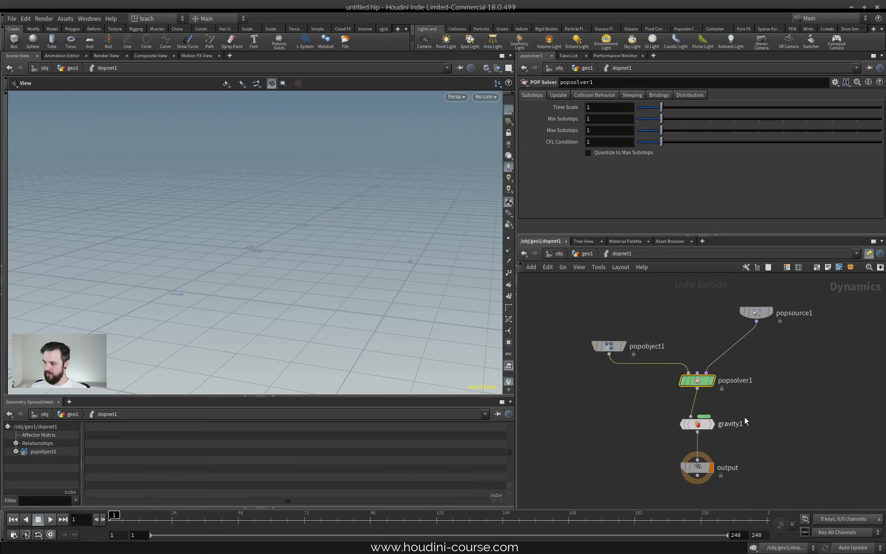
# Put the orange output flag on the gravity node and return it to the output node.
pyautogui.scroll(1, 752, 394)
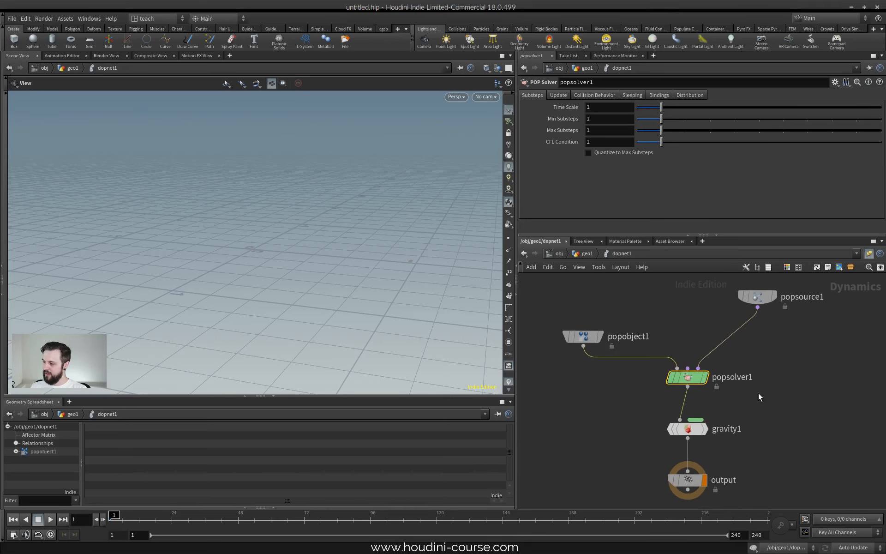
pyautogui.scroll(-2, 771, 366)
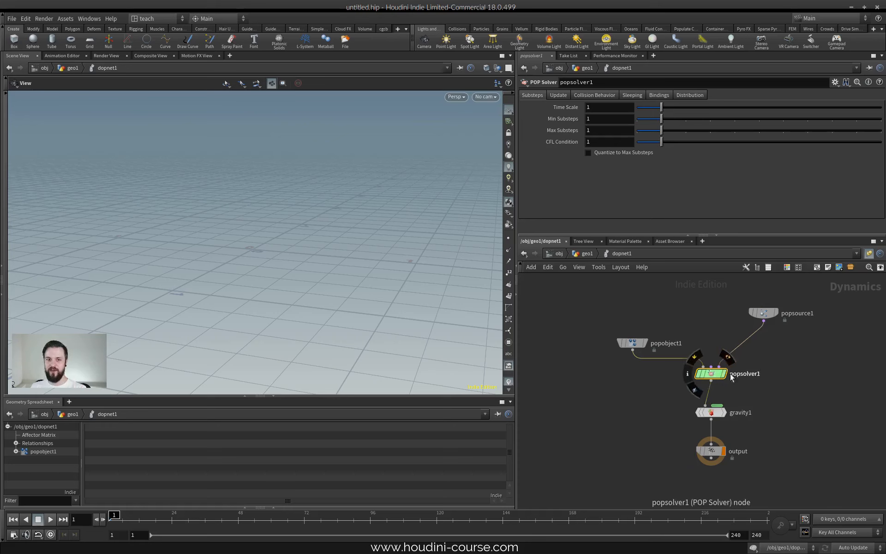
pyautogui.scroll(1, 776, 370)
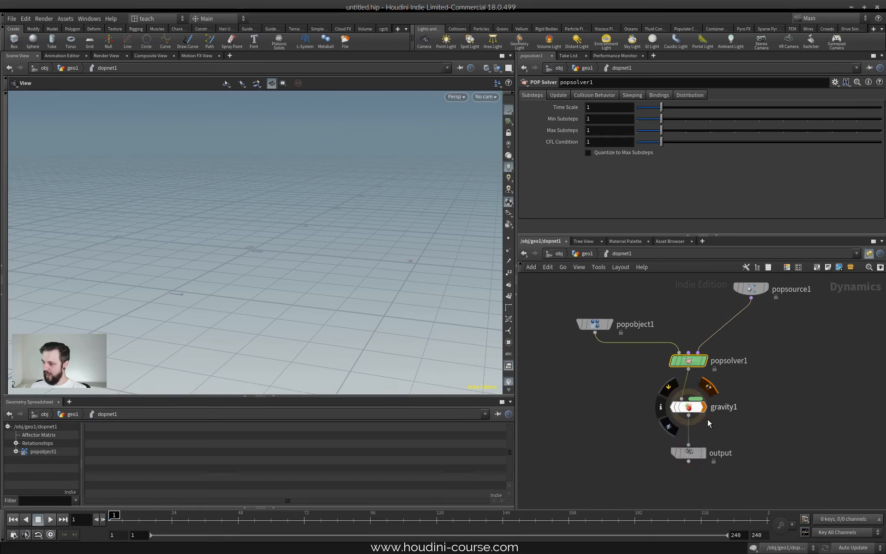
pyautogui.moveTo(701, 463)
pyautogui.scroll(-1, 743, 370)
pyautogui.moveTo(744, 371); pyautogui.dragTo(739, 387, button='middle')
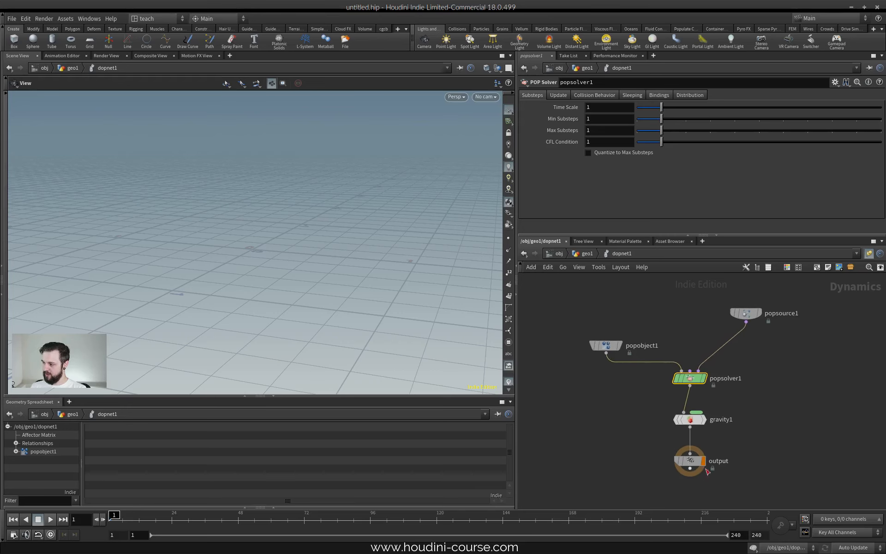
pyautogui.moveTo(728, 437); pyautogui.dragTo(722, 393, button='middle')
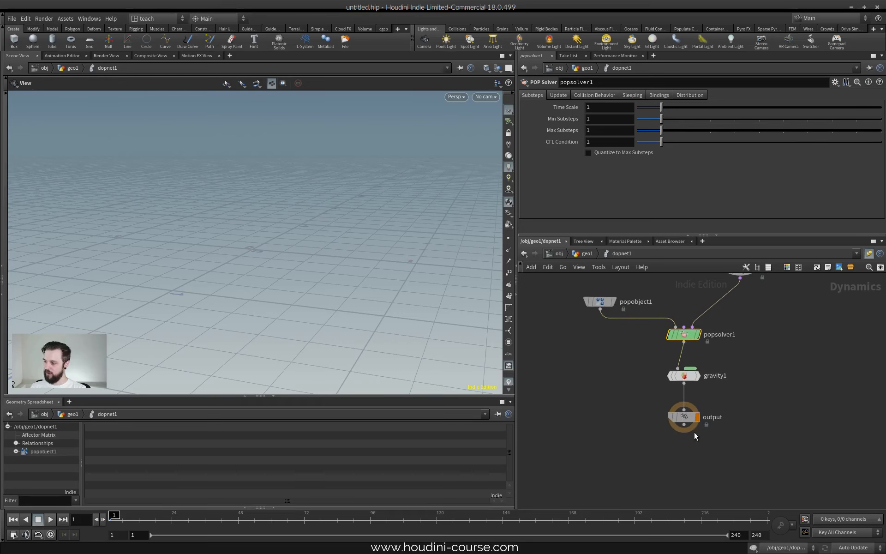
# Move the output node further down below the gravity node.
pyautogui.moveTo(688, 419); pyautogui.dragTo(688, 449)
pyautogui.moveTo(728, 360); pyautogui.dragTo(714, 434, button='middle')
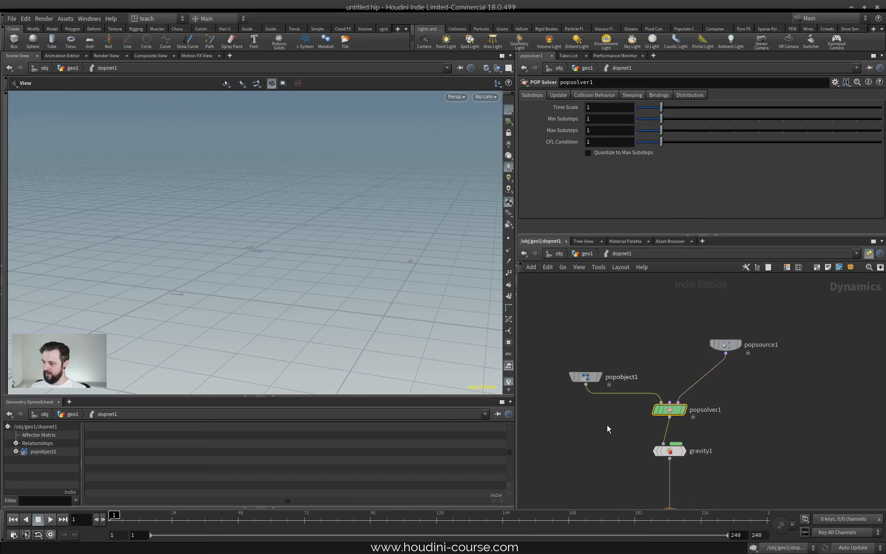
pyautogui.press('h')
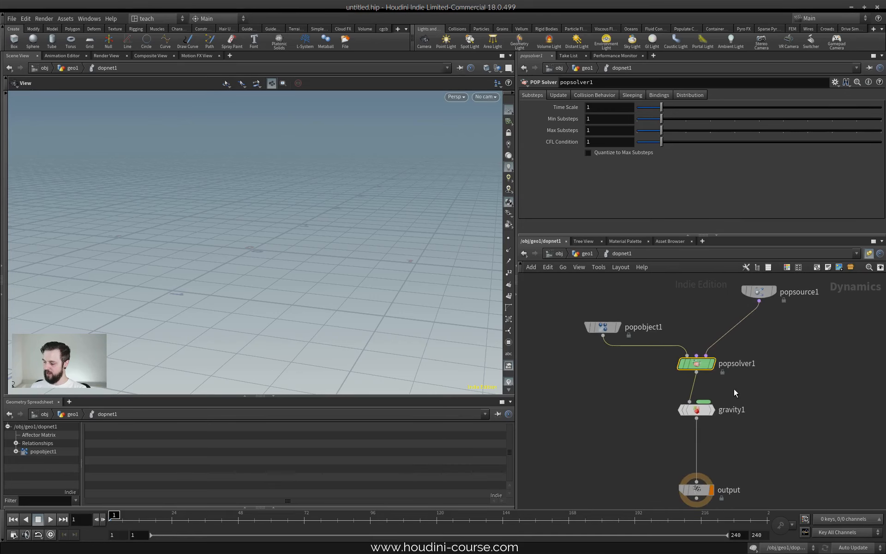
# Put the orange output flag on the gravity node and on the POP source, and return it to the output node.
pyautogui.click(713, 405)
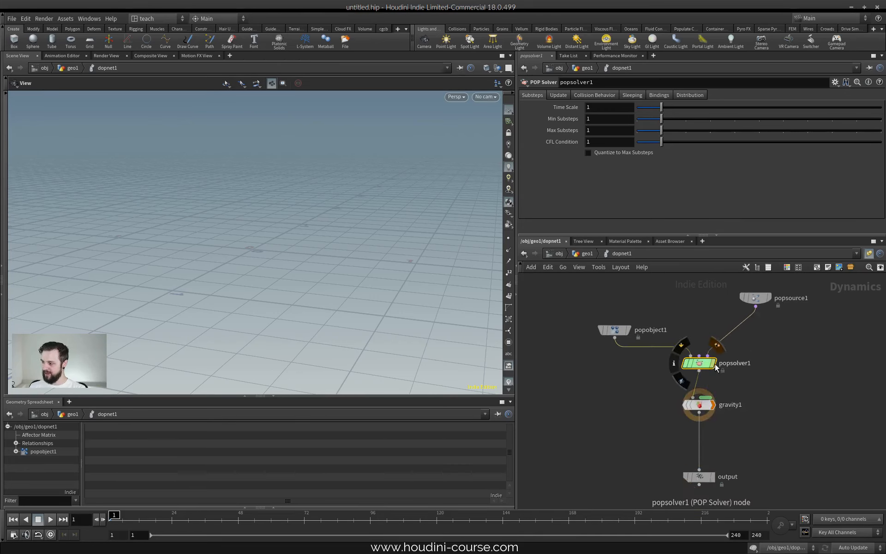
pyautogui.click(767, 298)
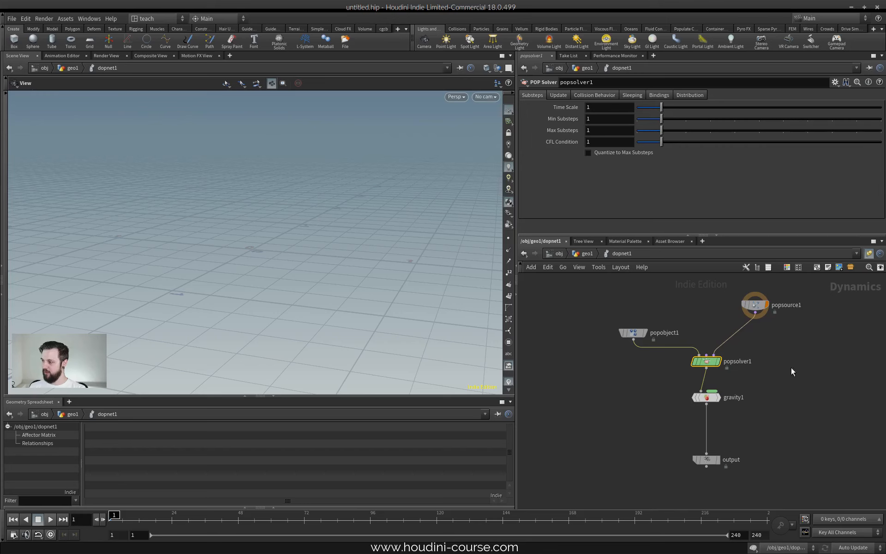
pyautogui.moveTo(791, 367); pyautogui.dragTo(770, 382, button='middle')
pyautogui.moveTo(749, 323)
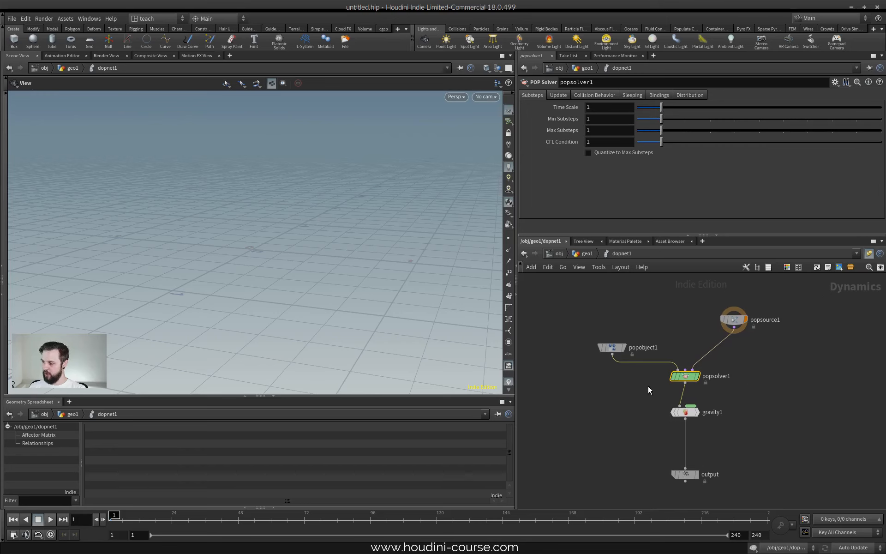
pyautogui.click(696, 475)
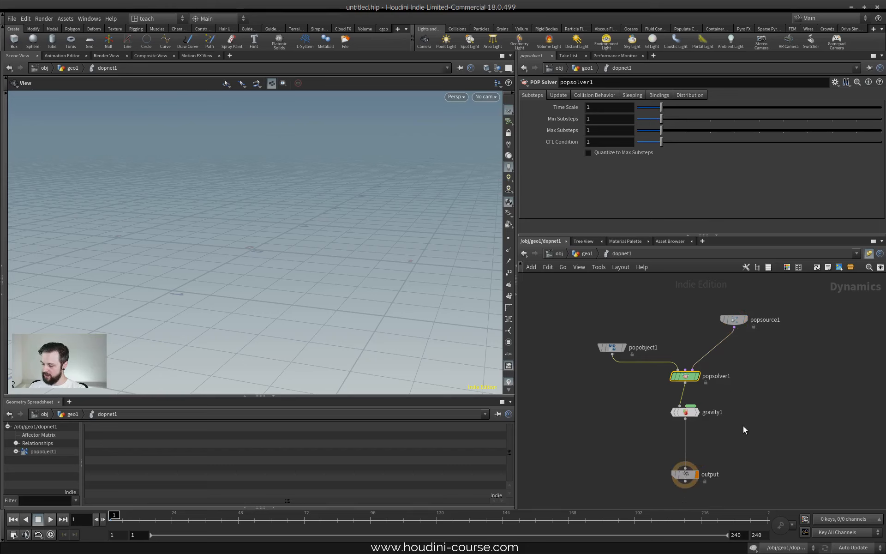
pyautogui.scroll(-2, 706, 461)
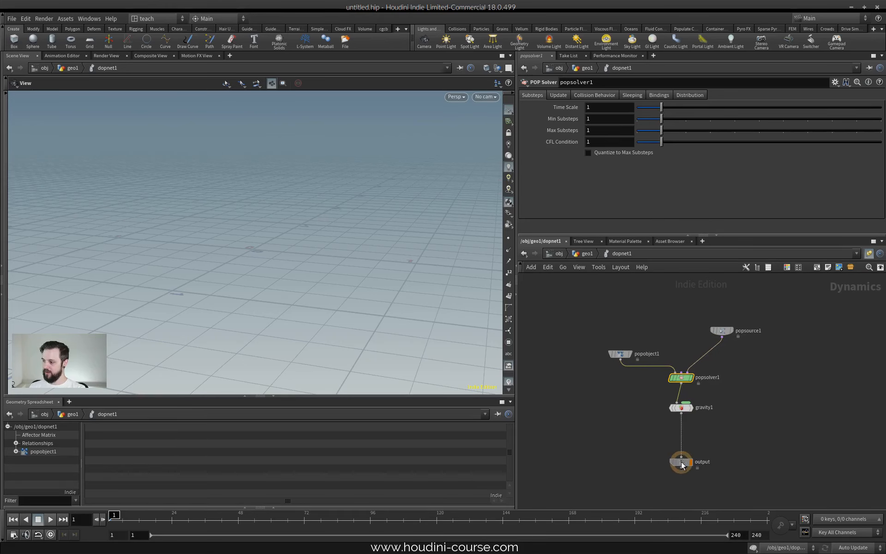
pyautogui.scroll(2, 702, 406)
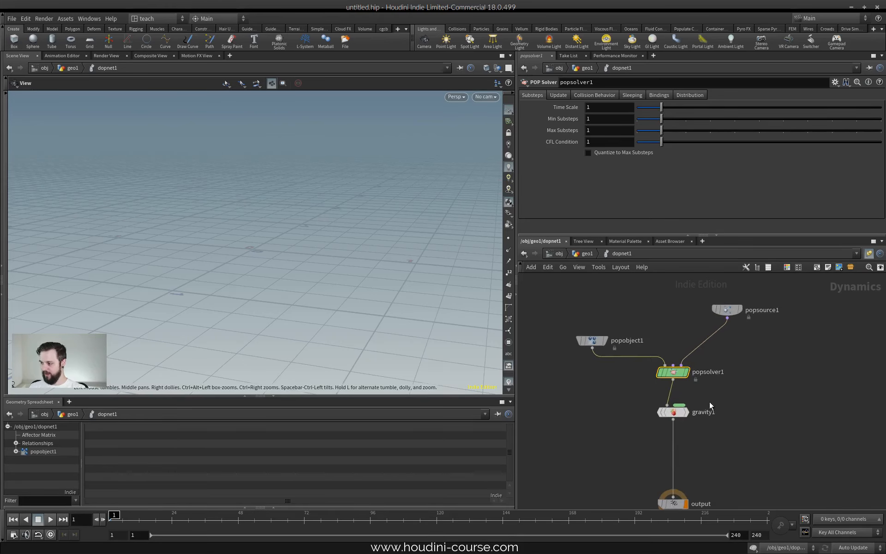
pyautogui.scroll(-2, 717, 365)
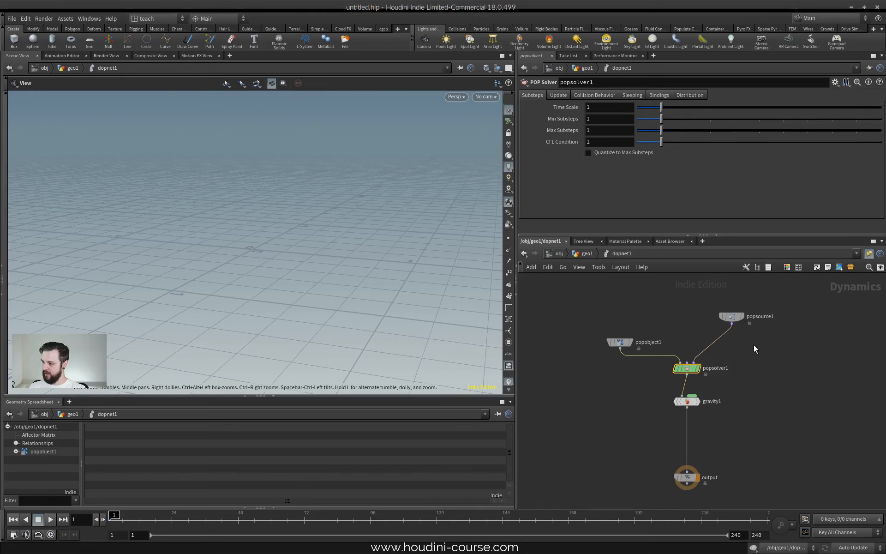
pyautogui.moveTo(687, 372); pyautogui.dragTo(687, 370)
pyautogui.moveTo(622, 343)
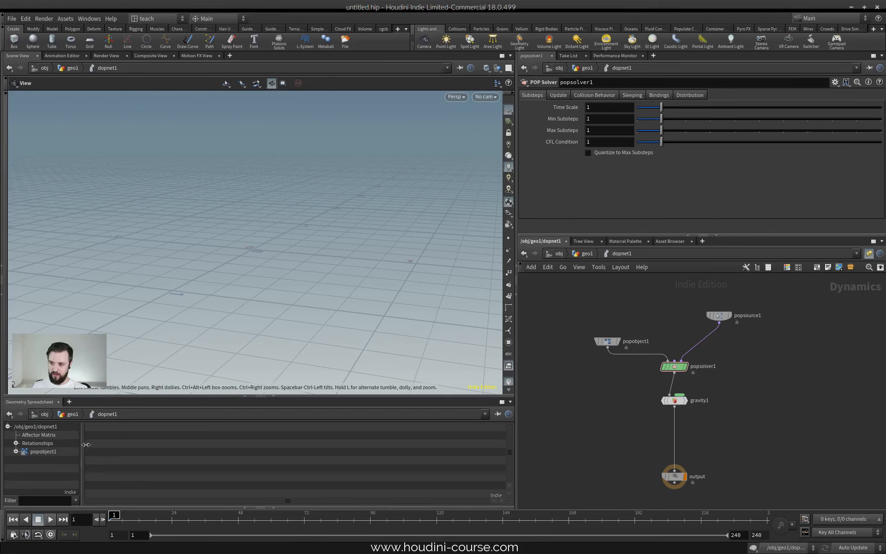
# View the spreadsheet data of the sphere and the DOP network at geometry level, and return inside the DOP network.
pyautogui.click(583, 254)
pyautogui.click(601, 339)
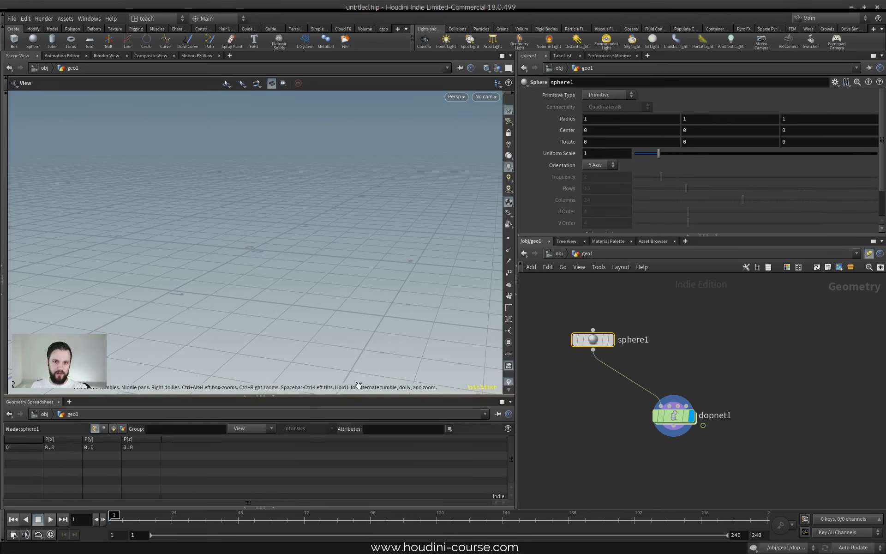
pyautogui.doubleClick(673, 420)
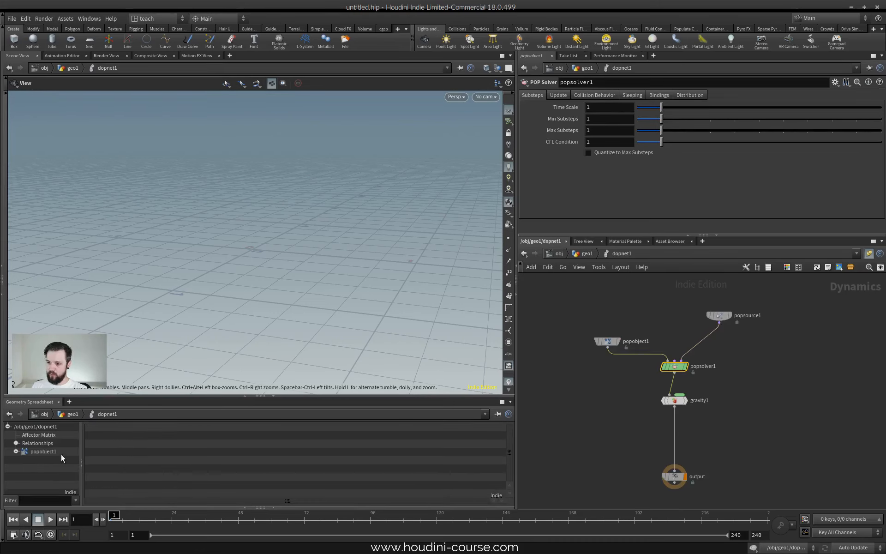
pyautogui.press('u')
pyautogui.click(673, 415)
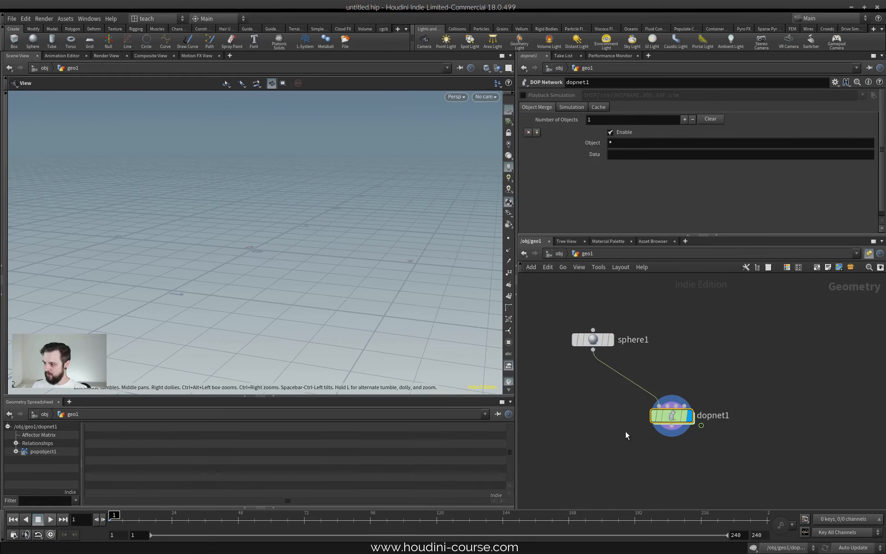
pyautogui.doubleClick(670, 417)
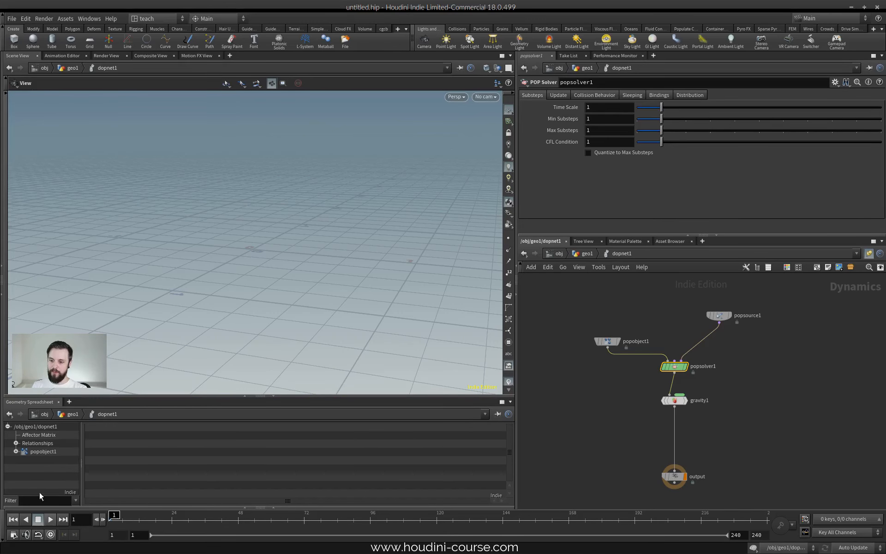
# Expand the POP object in the spreadsheet's data tree and examine its properties and the gravity entry under Forces.
pyautogui.click(16, 451)
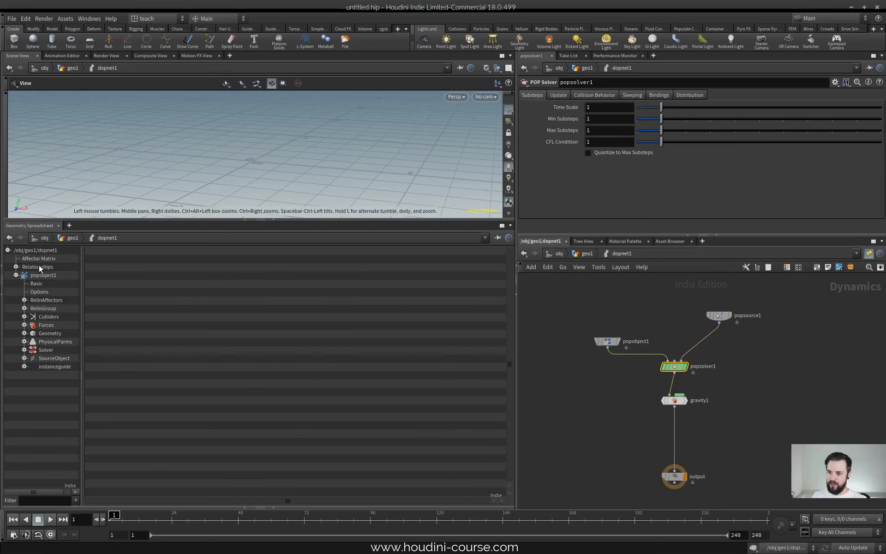
pyautogui.click(42, 276)
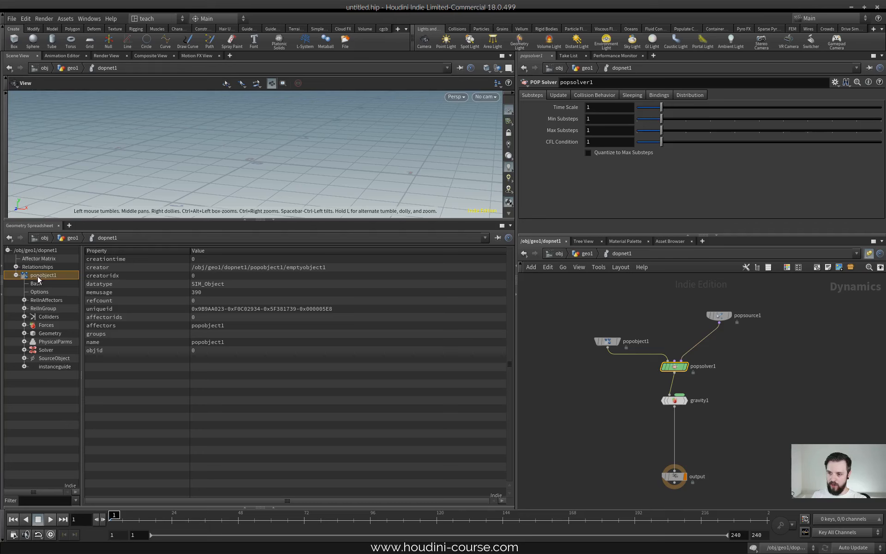
pyautogui.click(24, 325)
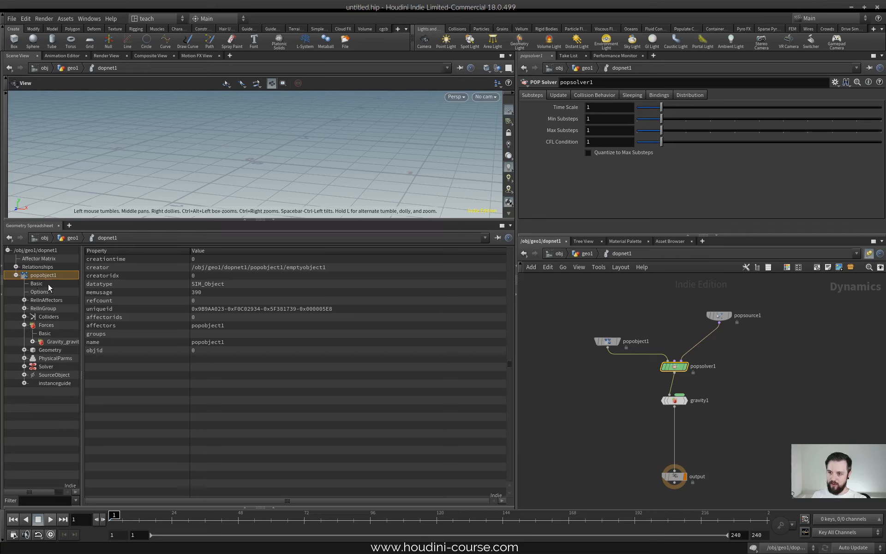
pyautogui.click(58, 343)
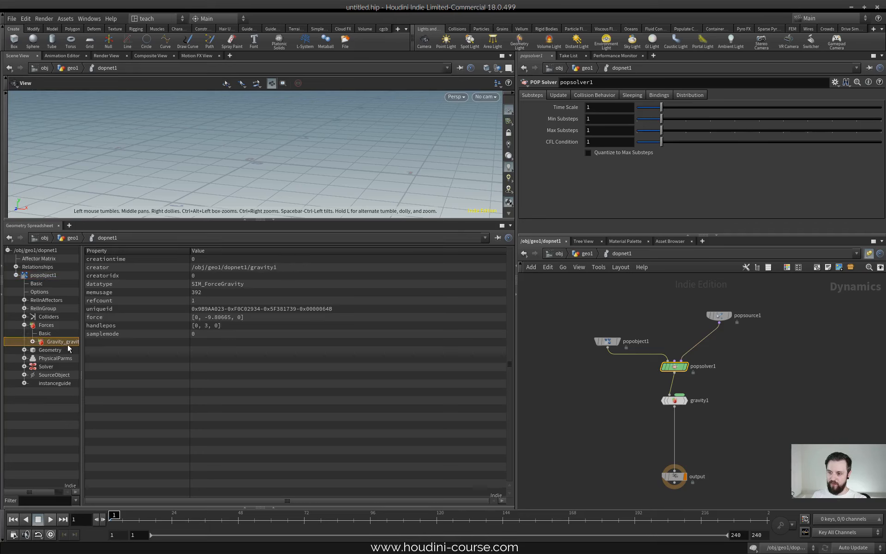
# Move the gravity node slightly further below the POP solver and select the POP object.
pyautogui.moveTo(738, 384); pyautogui.dragTo(636, 412)
pyautogui.moveTo(678, 403); pyautogui.dragTo(677, 418)
pyautogui.moveTo(623, 312); pyautogui.dragTo(554, 420)
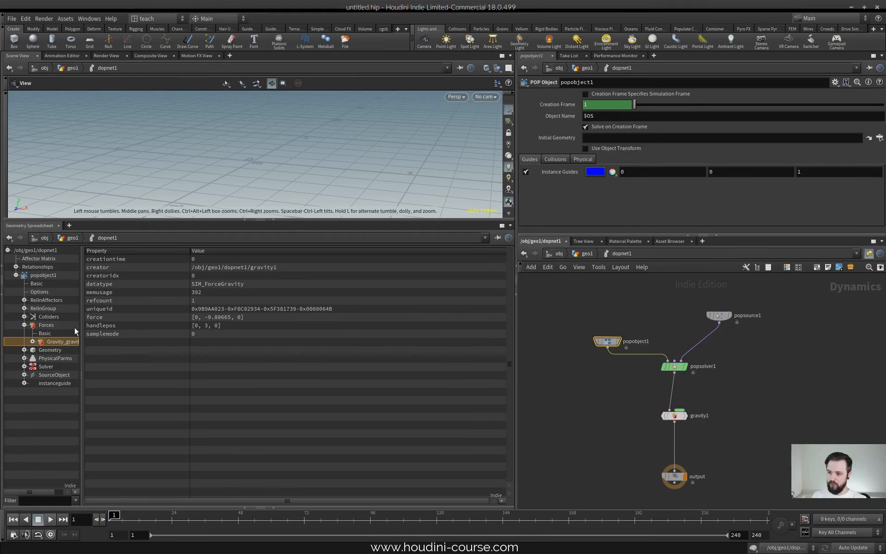
# Widen the spreadsheet's data tree to fit the gravity entry's full name and expand Relationships.
pyautogui.moveTo(82, 326); pyautogui.dragTo(106, 321)
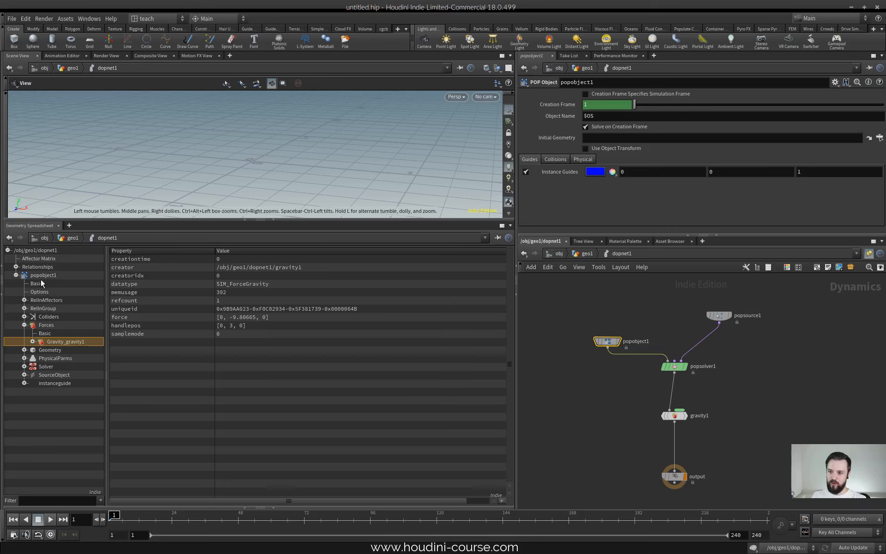
pyautogui.click(16, 267)
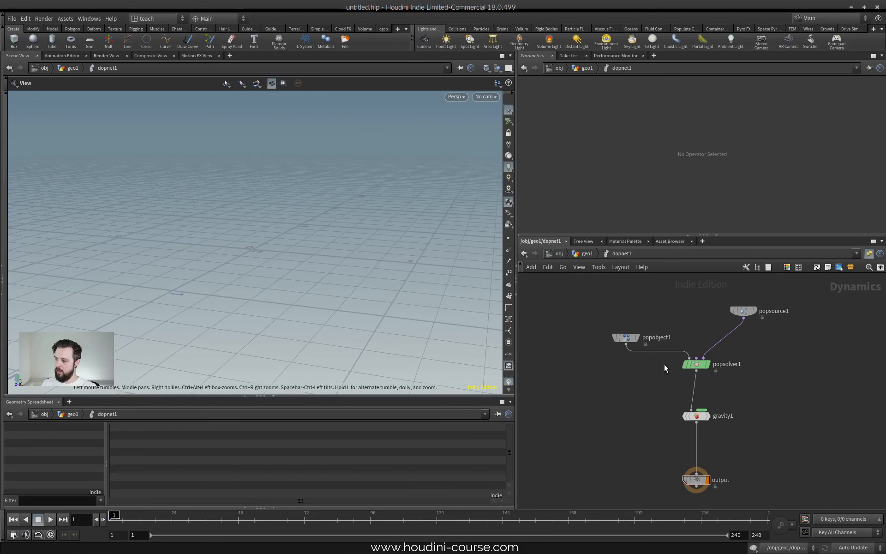
# View the parameters of the POP solver and the POP source.
pyautogui.moveTo(762, 344); pyautogui.dragTo(674, 383)
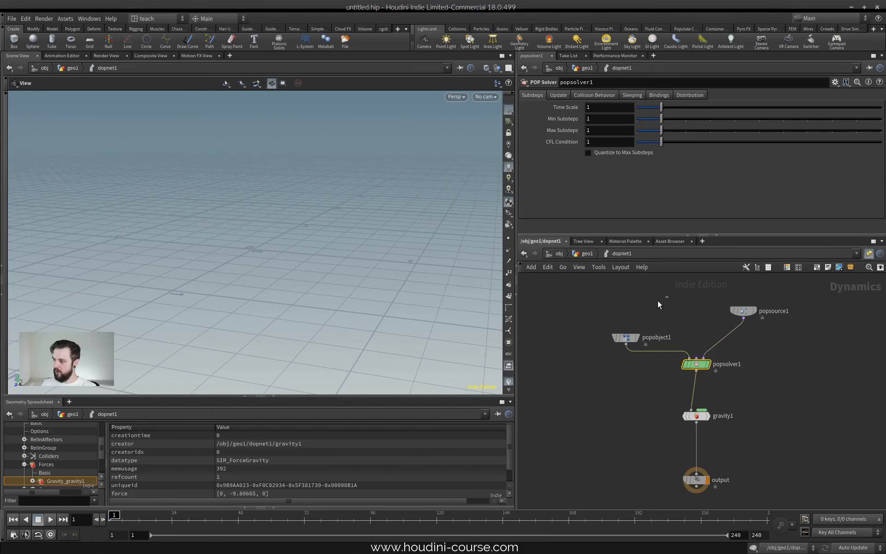
pyautogui.click(743, 311)
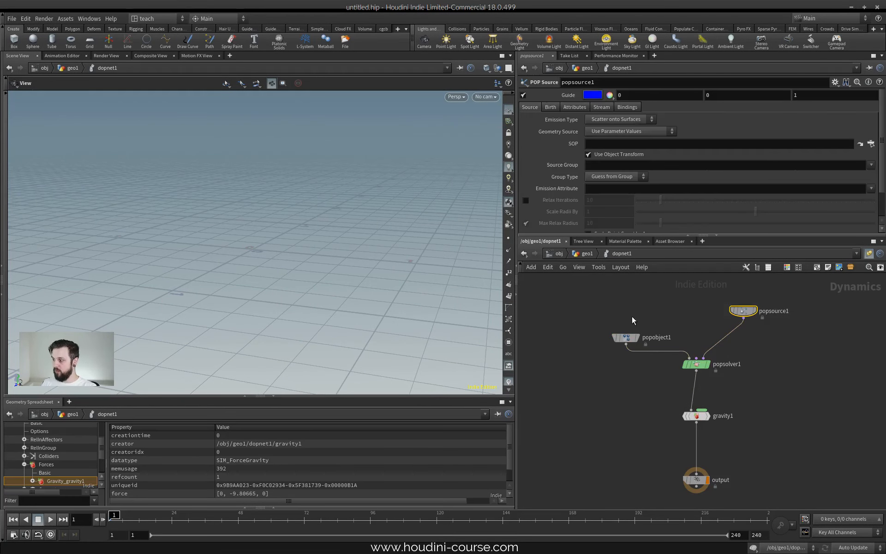
pyautogui.moveTo(657, 314); pyautogui.dragTo(682, 324, button='middle')
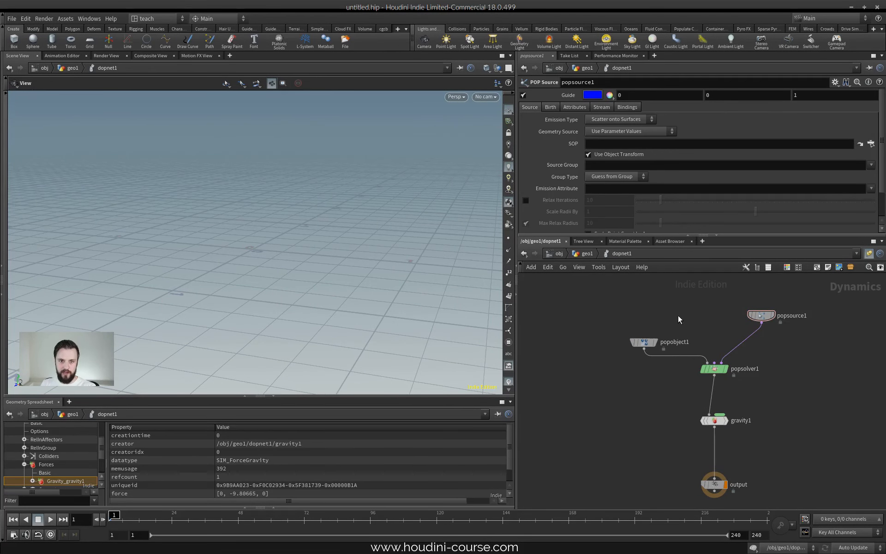
# Add a Vellum Solver node in the empty area to the left of the POP network.
pyautogui.moveTo(557, 380); pyautogui.dragTo(613, 374, button='middle')
pyautogui.press('Tab')
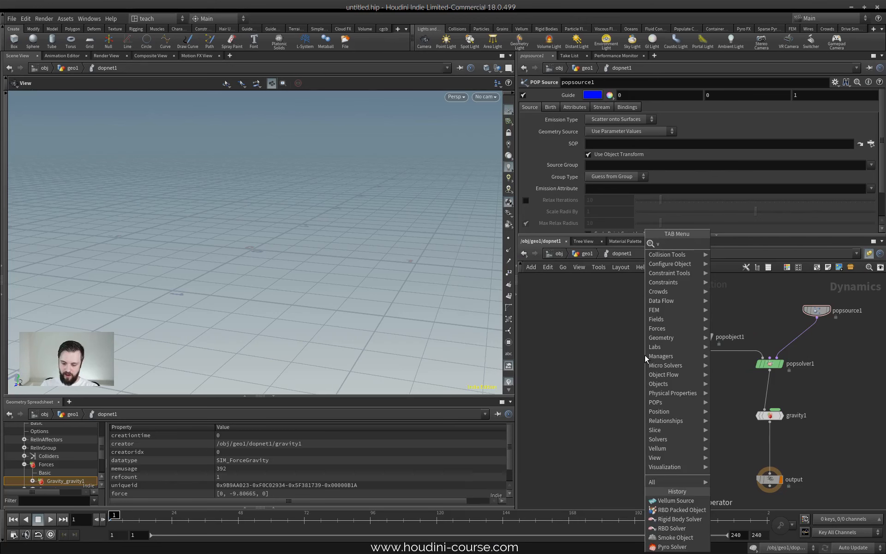
pyautogui.write('velu')
pyautogui.press('BackSpace')
pyautogui.press('BackSpace')
pyautogui.write('sol')
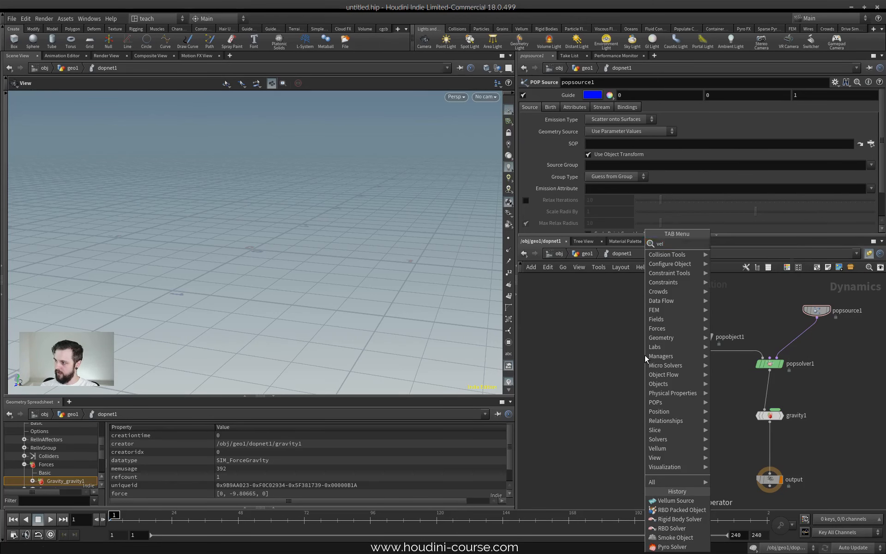
pyautogui.press('Return')
pyautogui.click(600, 364)
# Add a Vellum Object above the Vellum solver and wire it into the solver's first input.
pyautogui.press('Tab')
pyautogui.write('vo')
pyautogui.press('Return')
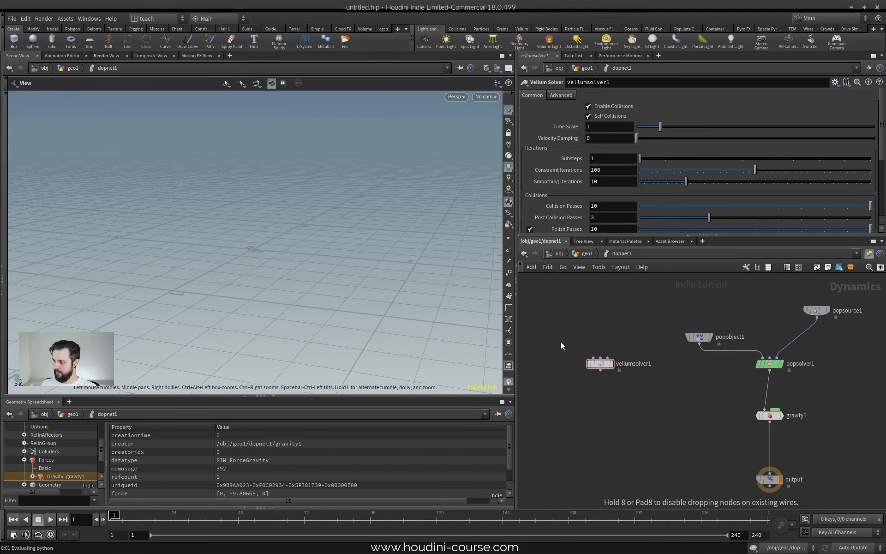
pyautogui.click(559, 333)
pyautogui.moveTo(560, 341); pyautogui.dragTo(584, 357)
# Add a Rigid Body Solver node below the Vellum solver.
pyautogui.moveTo(563, 372); pyautogui.dragTo(588, 370, button='middle')
pyautogui.press('Tab')
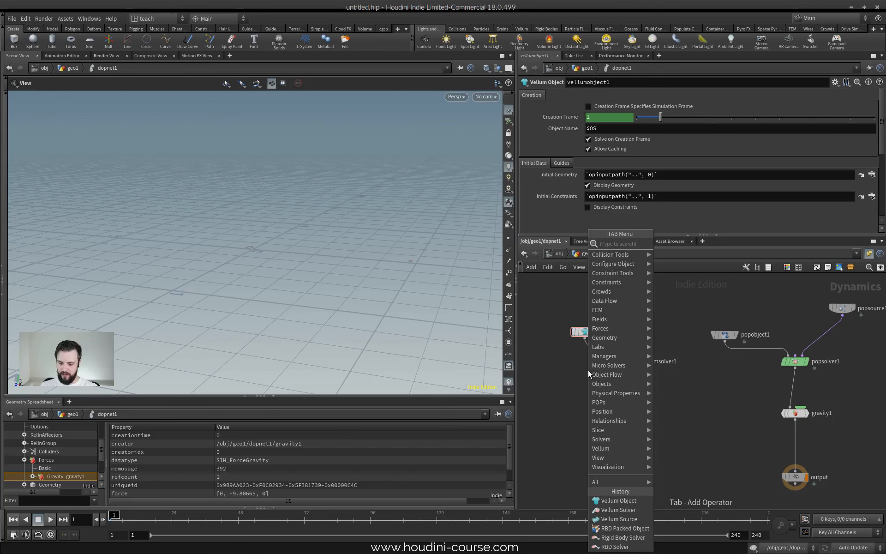
pyautogui.write('mul')
pyautogui.press('Return')
pyautogui.click(637, 411)
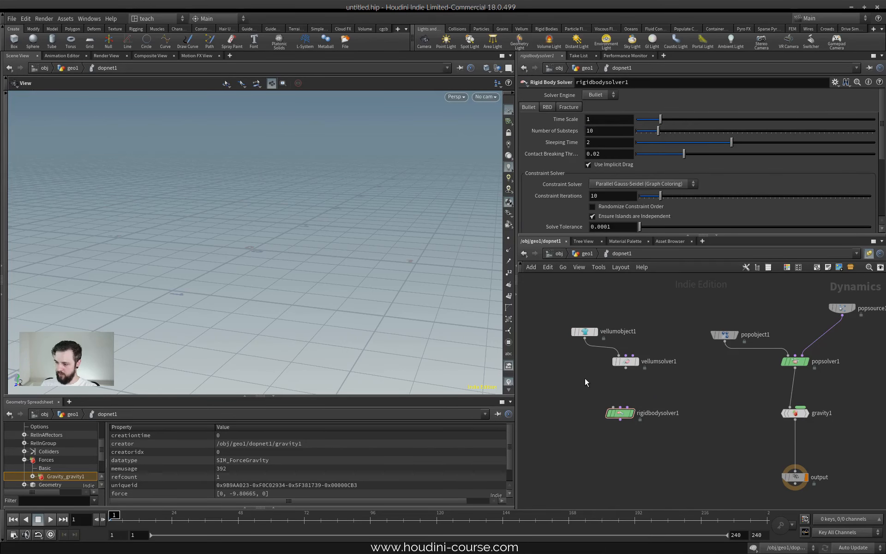
# Add an RBD Packed Object above the rigid body solver and wire it into the solver's first input.
pyautogui.press('Tab')
pyautogui.write('rbdon')
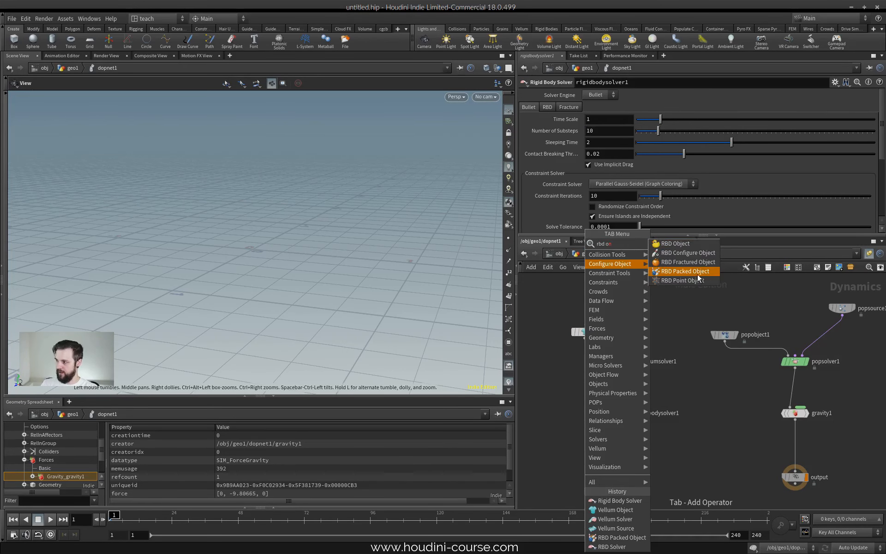
pyautogui.click(688, 271)
pyautogui.click(581, 383)
pyautogui.click(581, 390)
pyautogui.click(614, 407)
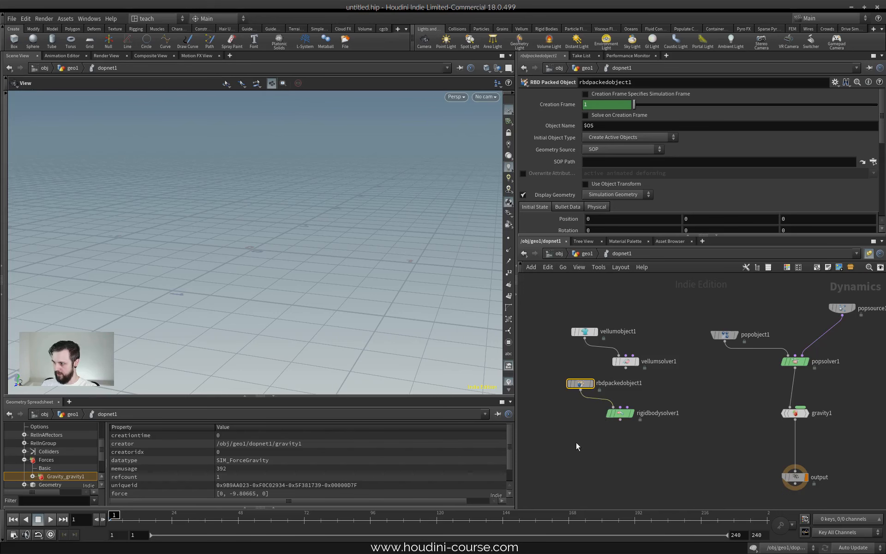
# Add a FLIP Solver node below the rigid body solver.
pyautogui.moveTo(578, 401); pyautogui.dragTo(600, 368, button='middle')
pyautogui.press('Tab')
pyautogui.write('flipso')
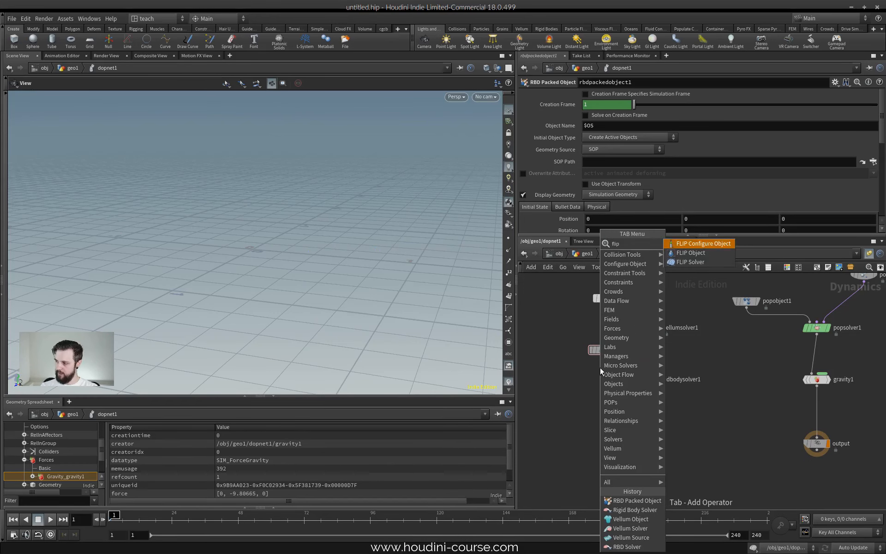
pyautogui.press('Return')
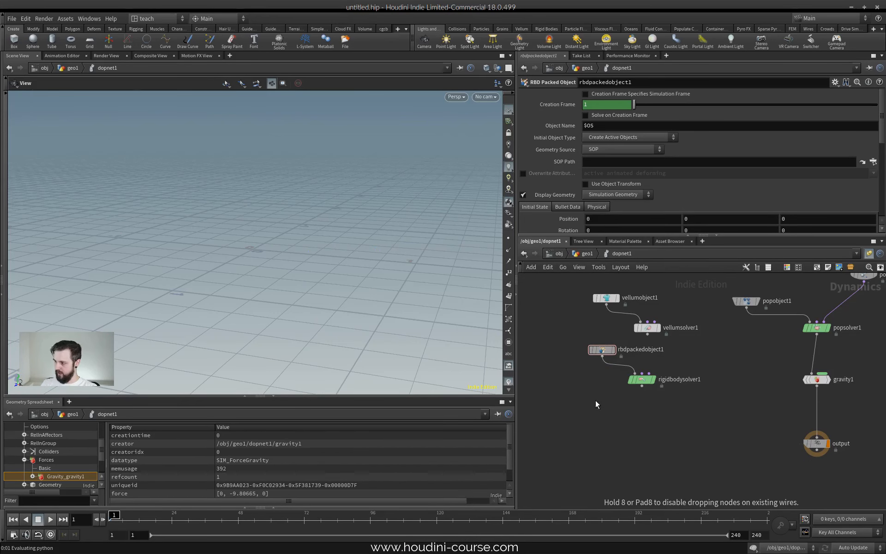
# Add a FLIP Object above the FLIP solver and wire it into the solver's first input.
pyautogui.press('Tab')
pyautogui.write('flipo')
pyautogui.press('Return')
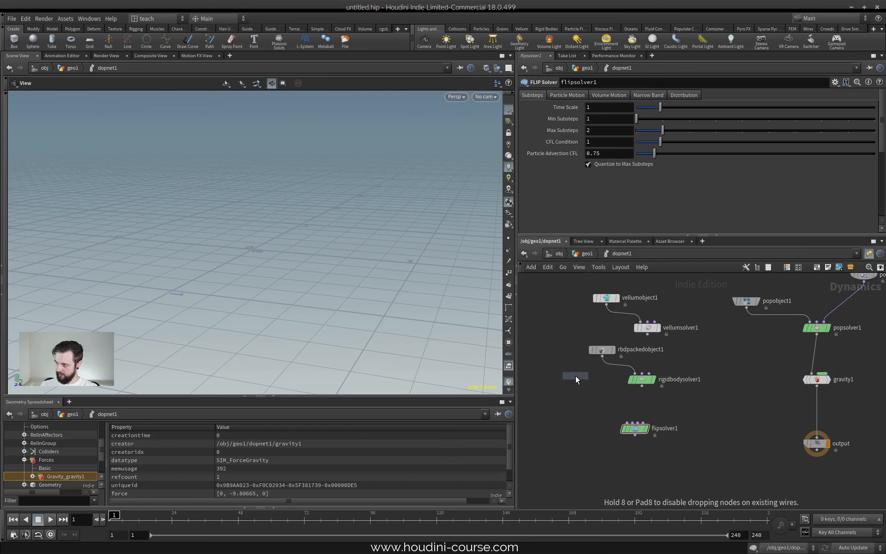
pyautogui.click(599, 417)
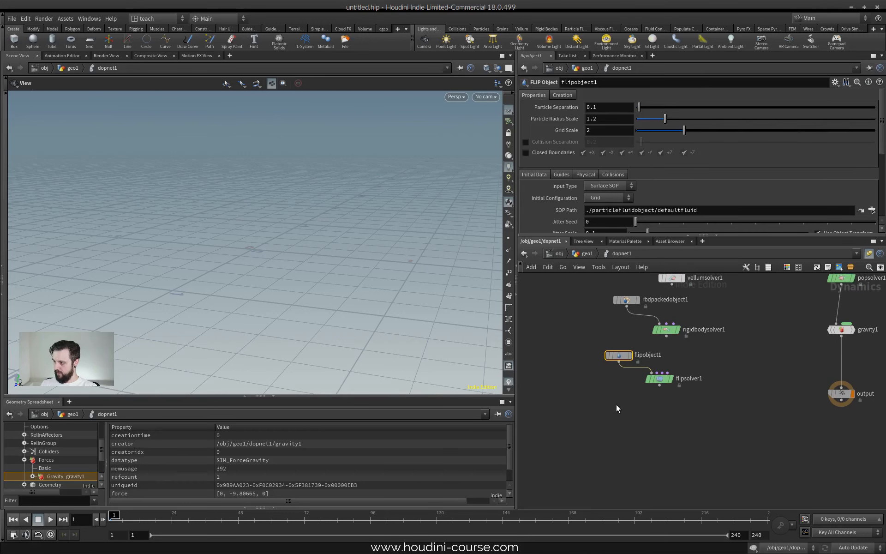
# Add a sparse Pyro Solver node below the FLIP solver.
pyautogui.press('Tab')
pyautogui.write('pyro')
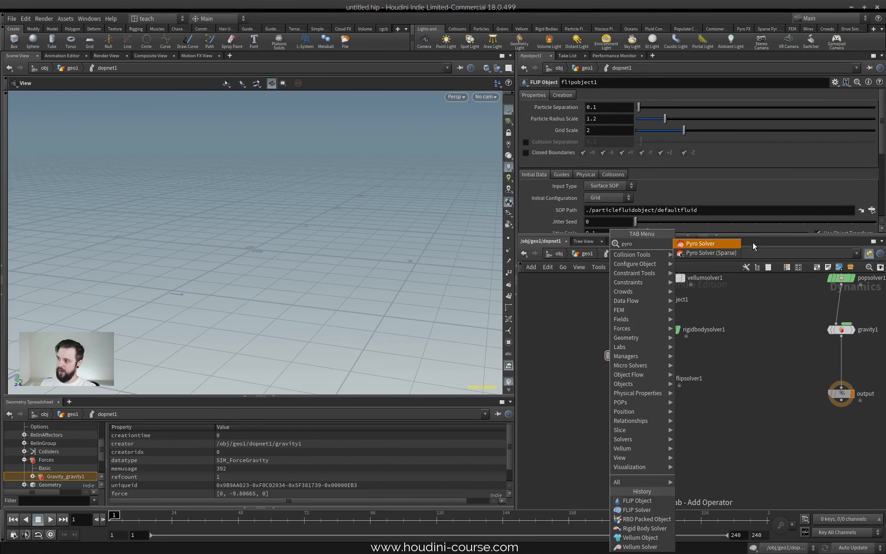
pyautogui.click(717, 253)
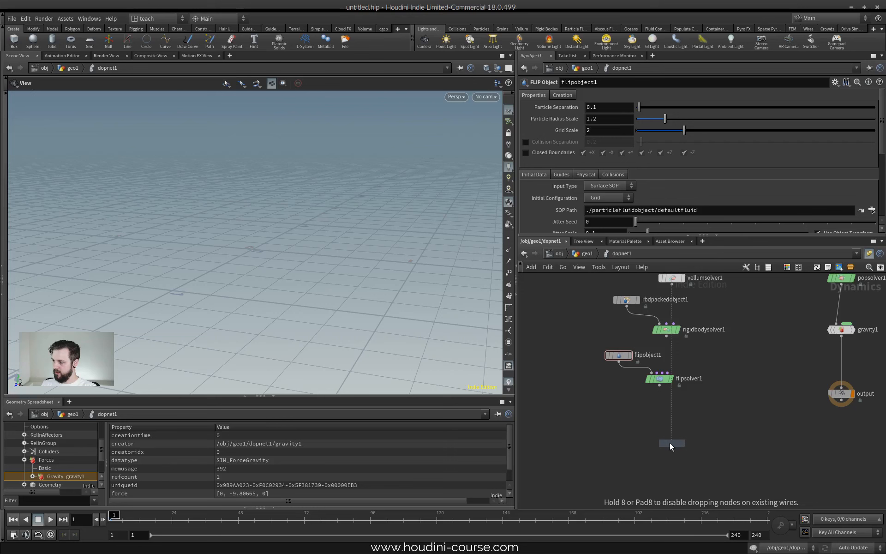
pyautogui.click(669, 443)
# Add a sparse Smoke Object above the sparse pyro solver and wire it into the solver's first input.
pyautogui.press('Tab')
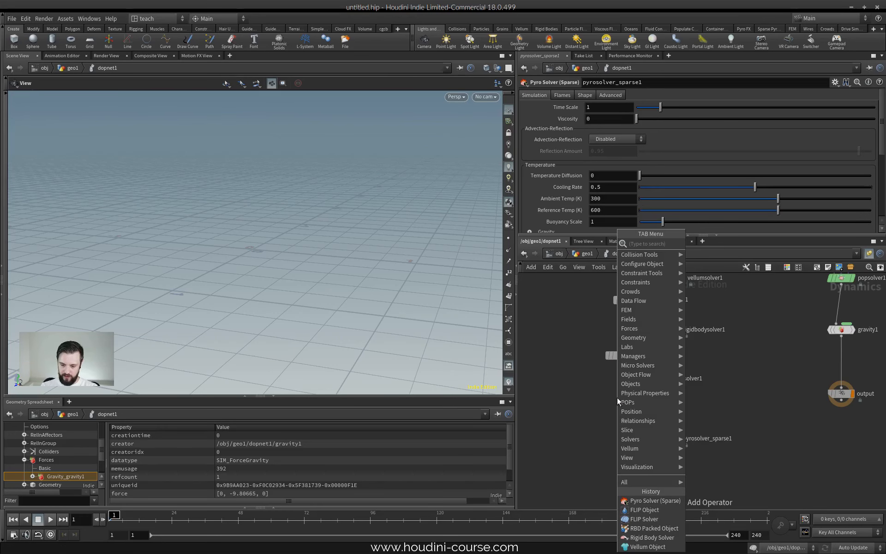
pyautogui.write('smoke o')
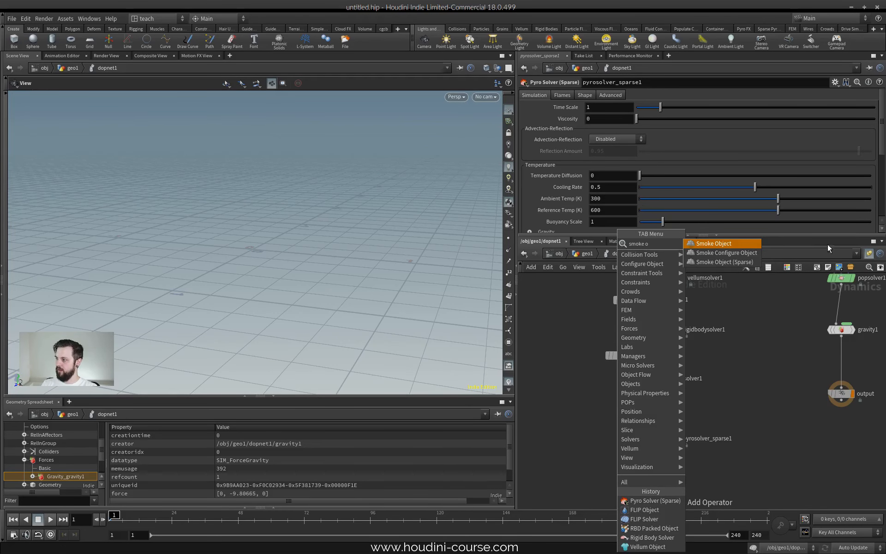
pyautogui.click(724, 263)
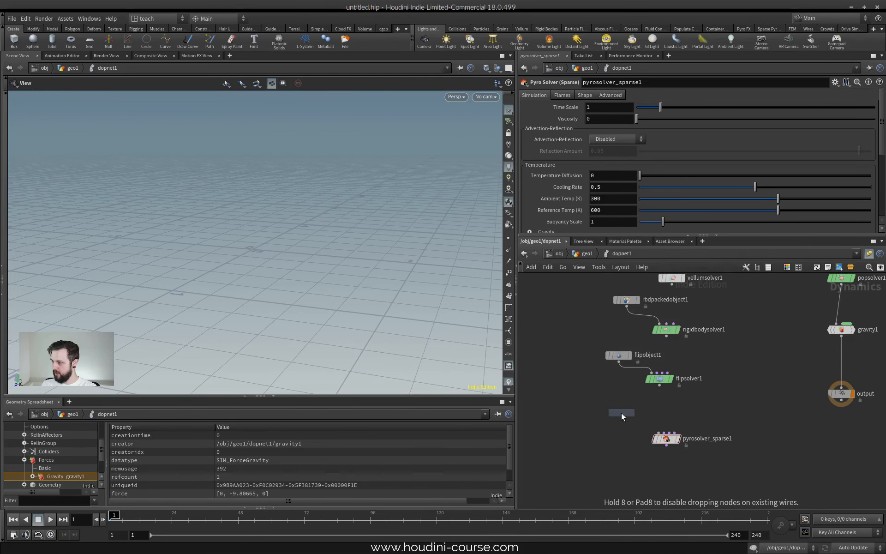
pyautogui.click(621, 413)
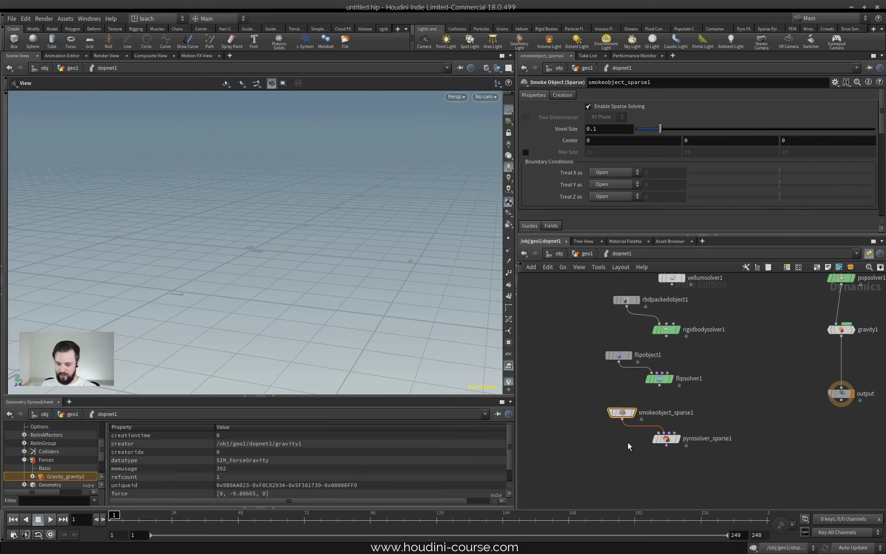
# Select the Vellum, rigid body, FLIP and sparse pyro solvers one after another to review the object-and-solver pairs.
pyautogui.scroll(-4, 730, 372)
pyautogui.moveTo(731, 330); pyautogui.dragTo(658, 367, button='middle')
pyautogui.scroll(-1, 693, 375)
pyautogui.moveTo(666, 332); pyautogui.dragTo(633, 353)
pyautogui.moveTo(668, 373); pyautogui.dragTo(626, 396)
pyautogui.moveTo(658, 412); pyautogui.dragTo(626, 429)
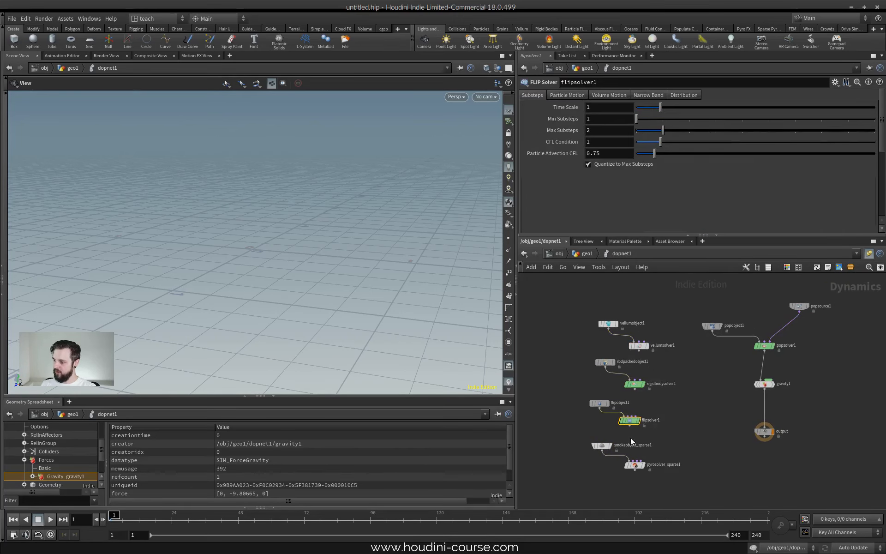
pyautogui.moveTo(658, 456); pyautogui.dragTo(624, 468)
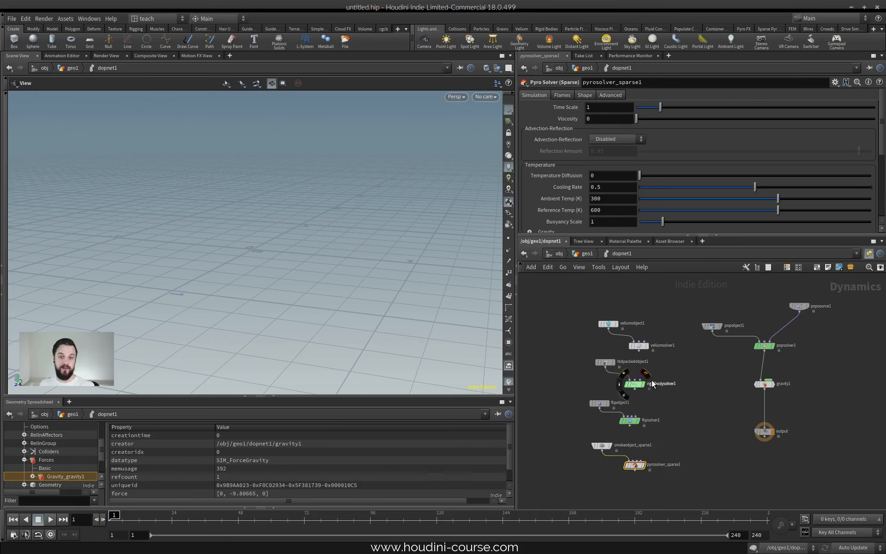
pyautogui.scroll(-2, 699, 368)
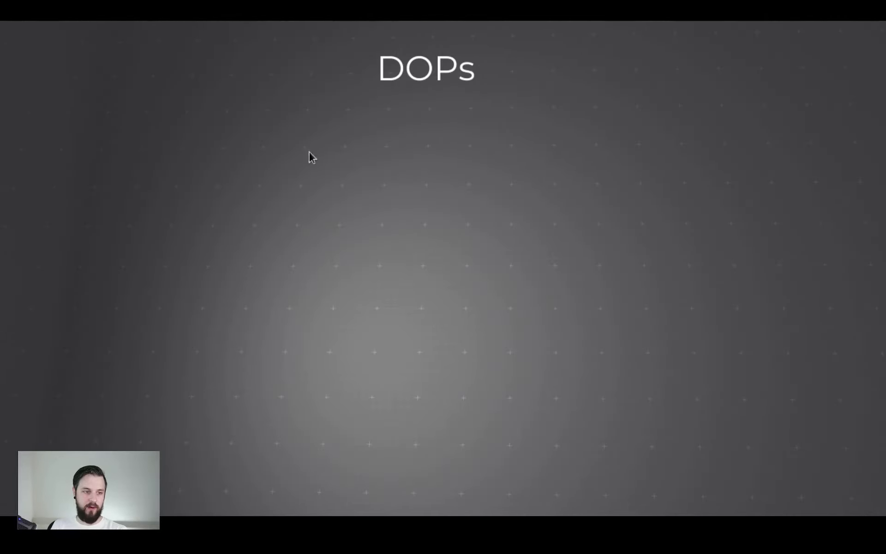
pyautogui.press('Right')
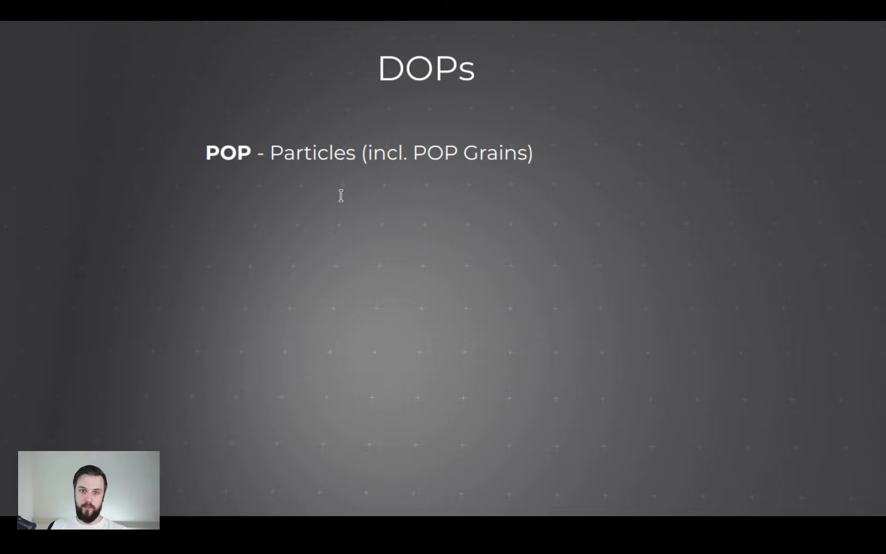